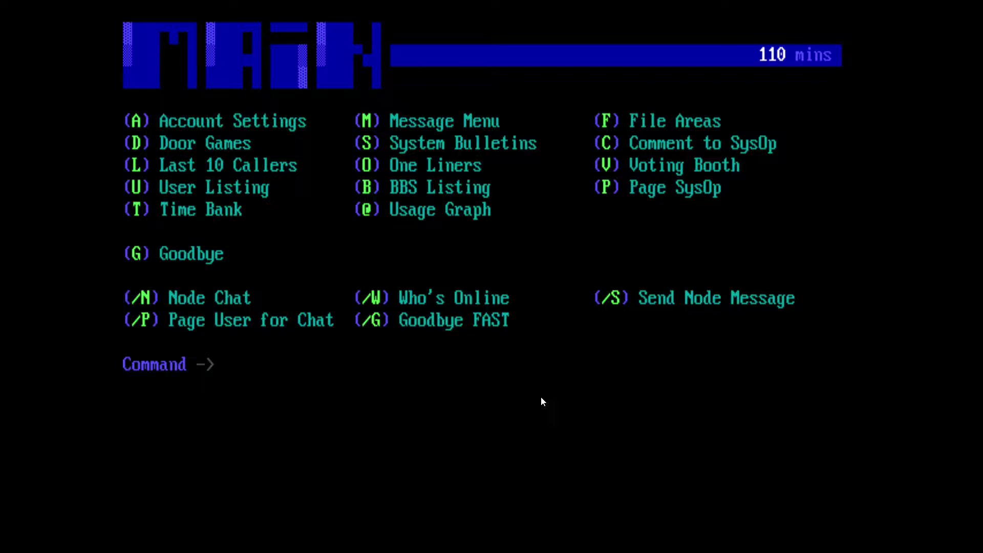
# Ask to log off with G, then decline so the session stays on the main menu
pyautogui.press('g')
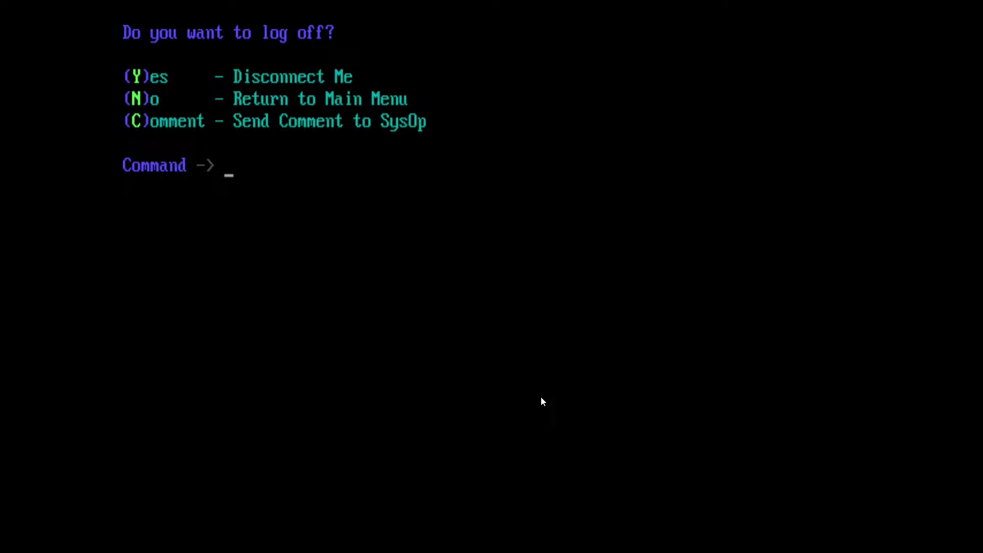
pyautogui.press('n')
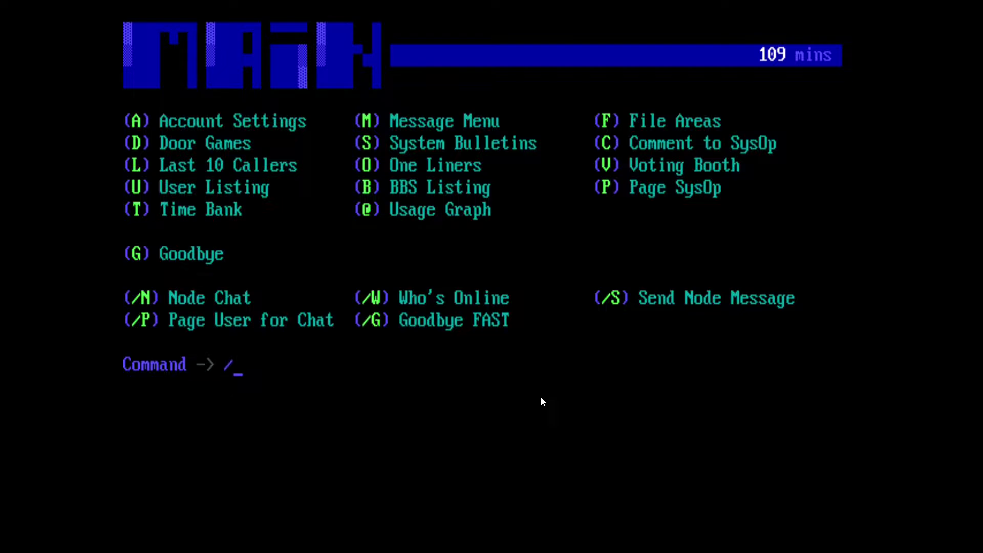
# Page through the Who's Online list for every node and return to the main menu
pyautogui.press('w')
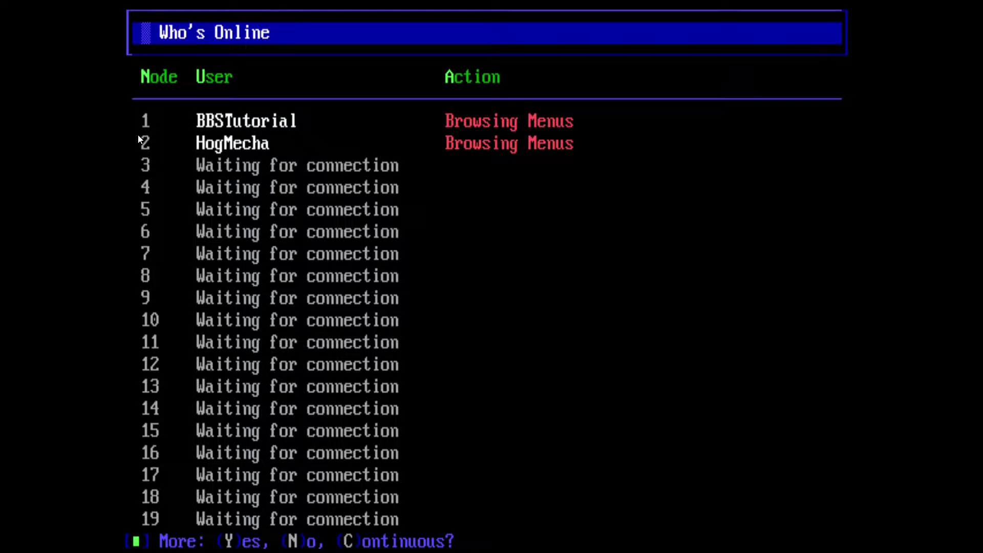
pyautogui.press('Return')
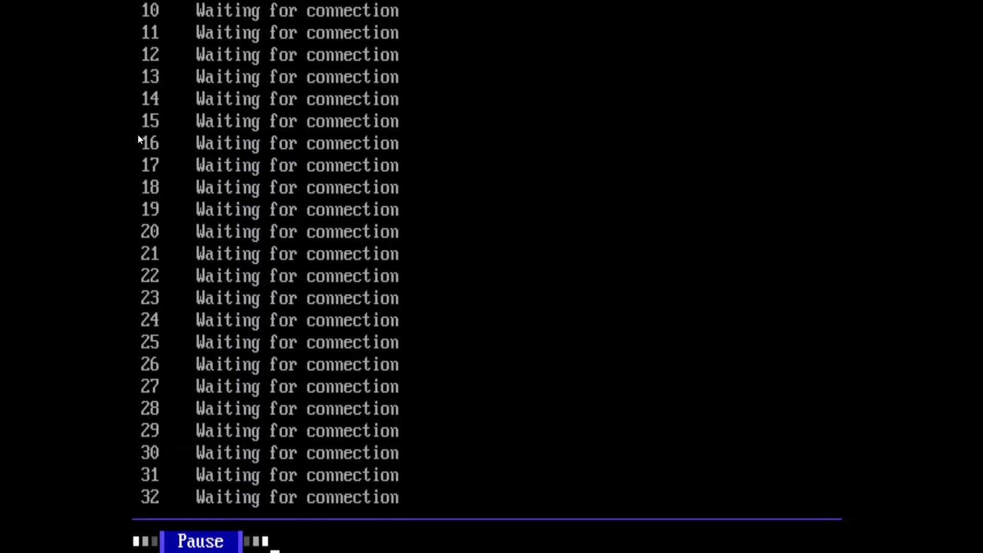
pyautogui.press('Return')
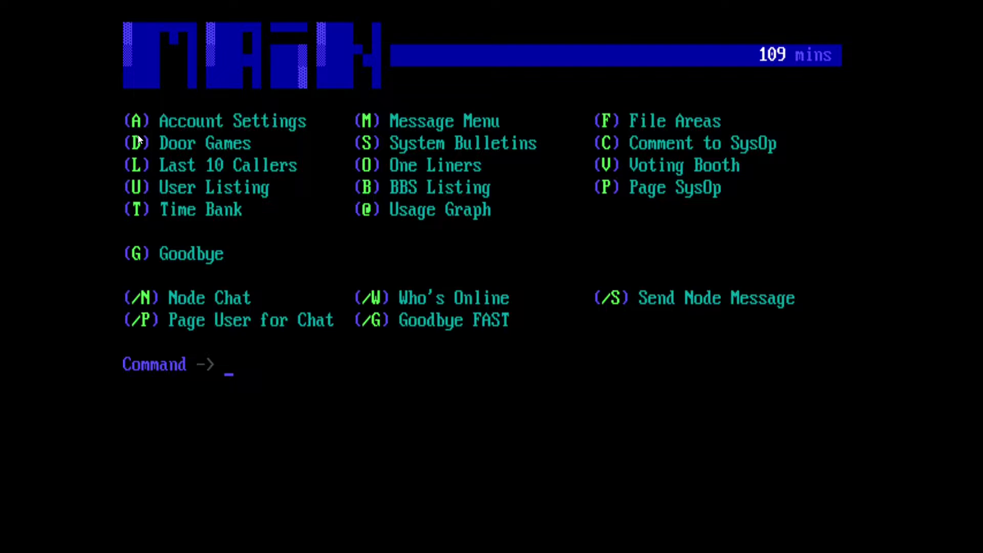
# Page an online user's node for chat with /P and see them reported unavailable
pyautogui.write('/P')
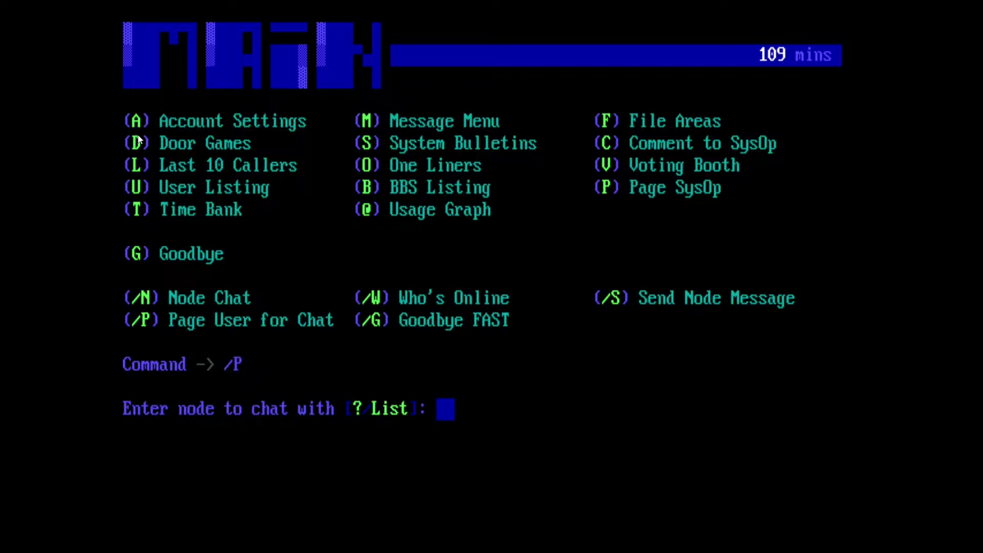
pyautogui.write('?')
pyautogui.press('Return')
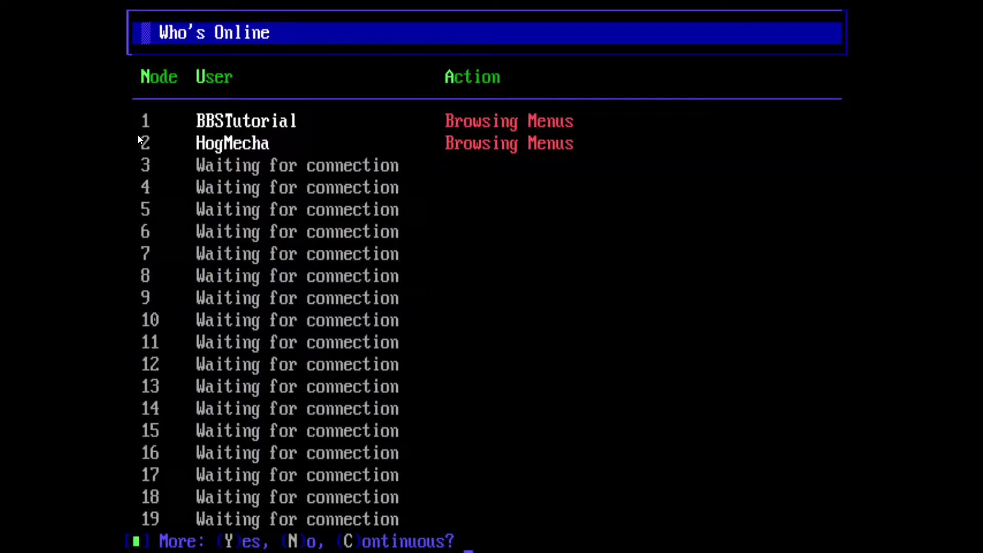
pyautogui.press('c')
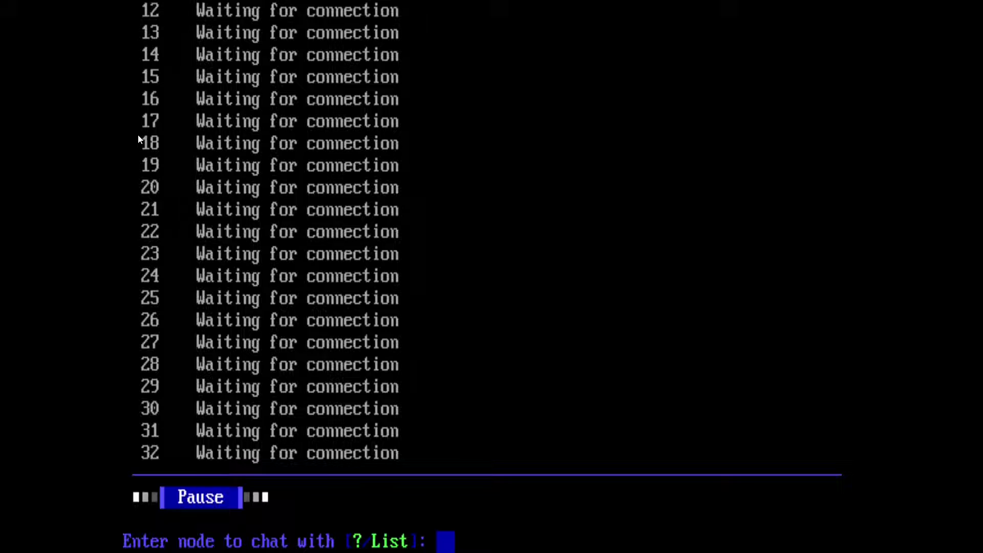
pyautogui.press('Return')
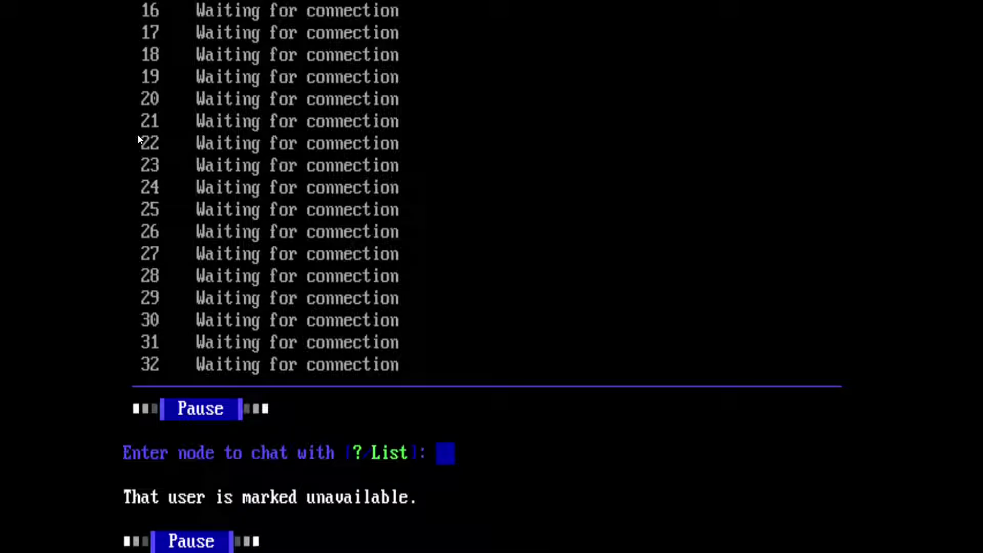
pyautogui.press('Return')
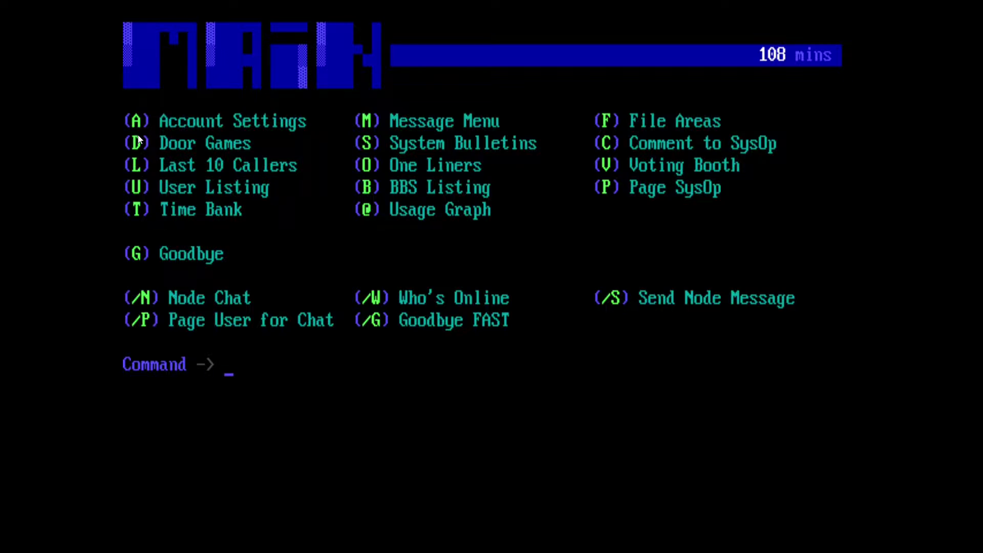
# Join and quit the node teleconference, back out of /S, then start paging the SysOp
pyautogui.write('/n')
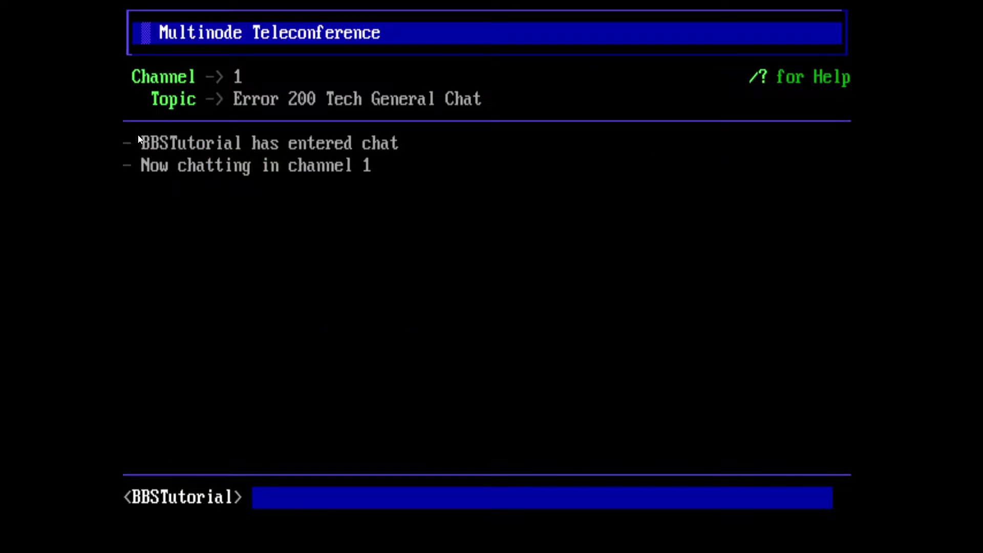
pyautogui.write('/q')
pyautogui.press('Return')
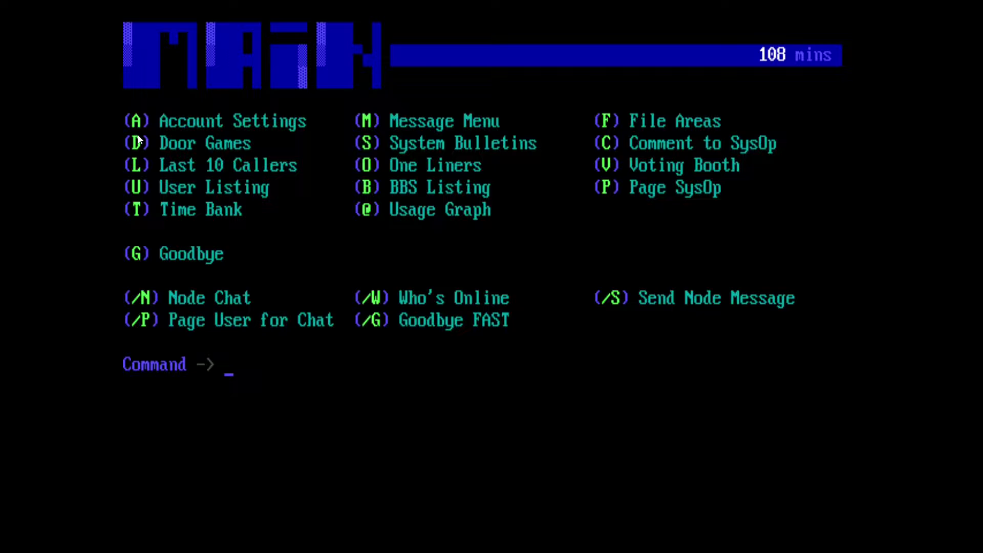
pyautogui.write('/S')
pyautogui.press('Return')
pyautogui.press('p')
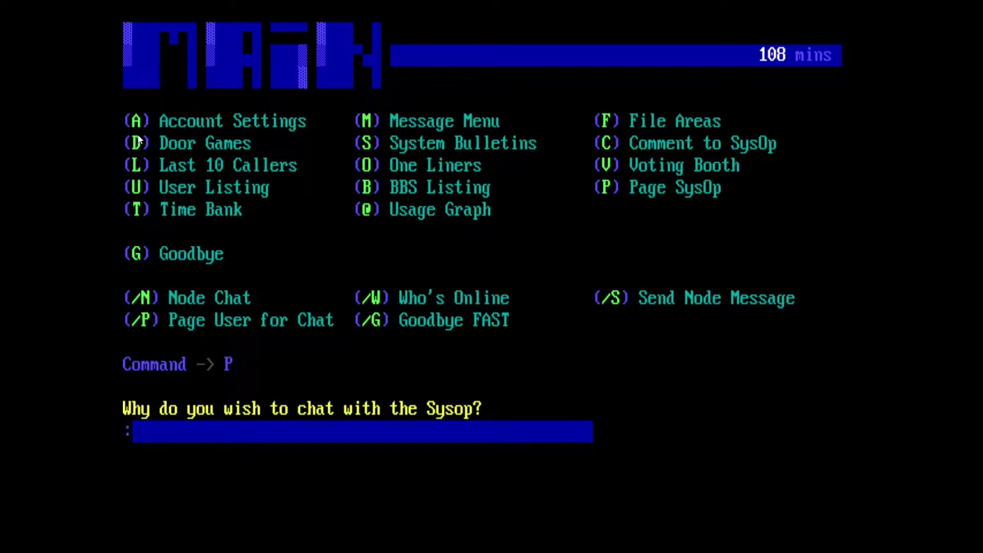
# Page the SysOp with reason 'test chat', then decline e-mailing them when unavailable
pyautogui.press('Return')
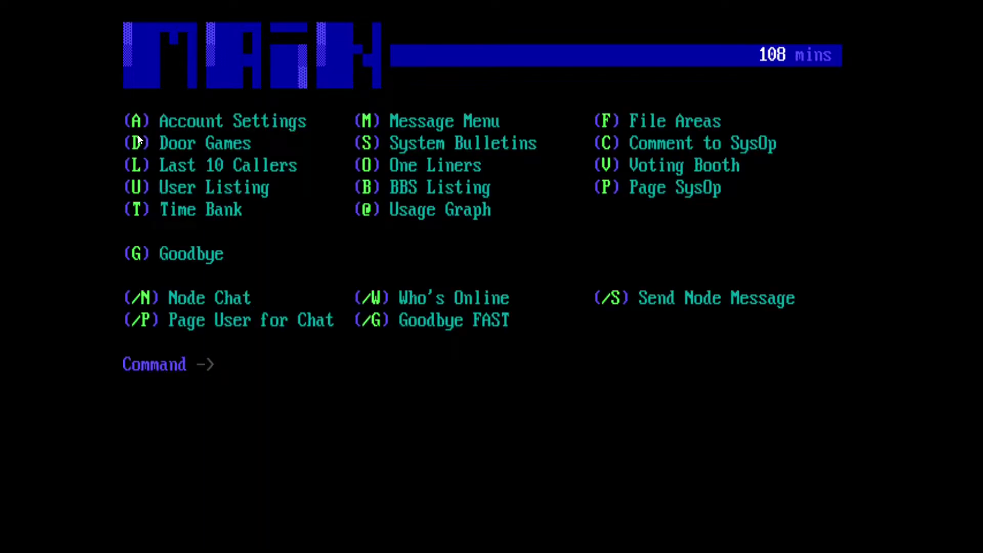
pyautogui.write('p')
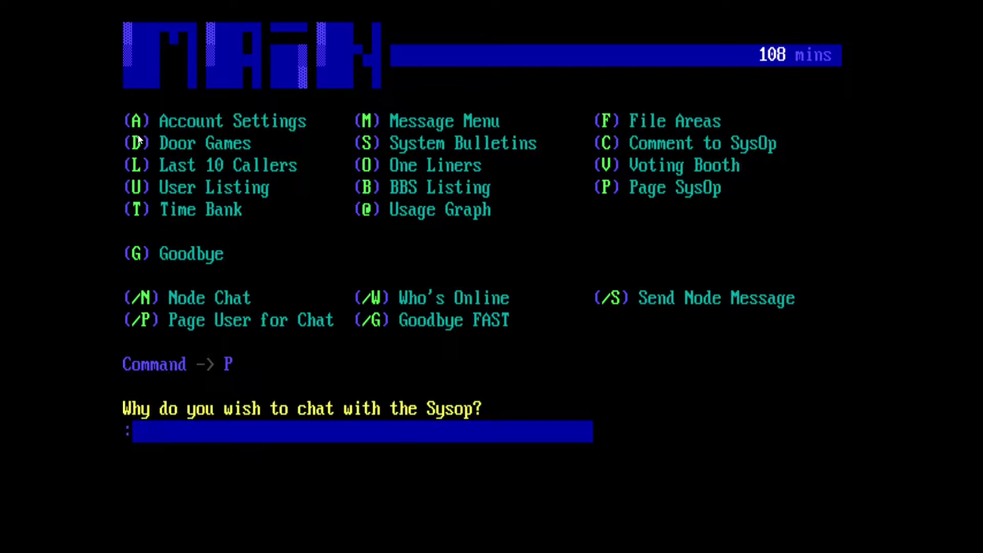
pyautogui.write('test chat')
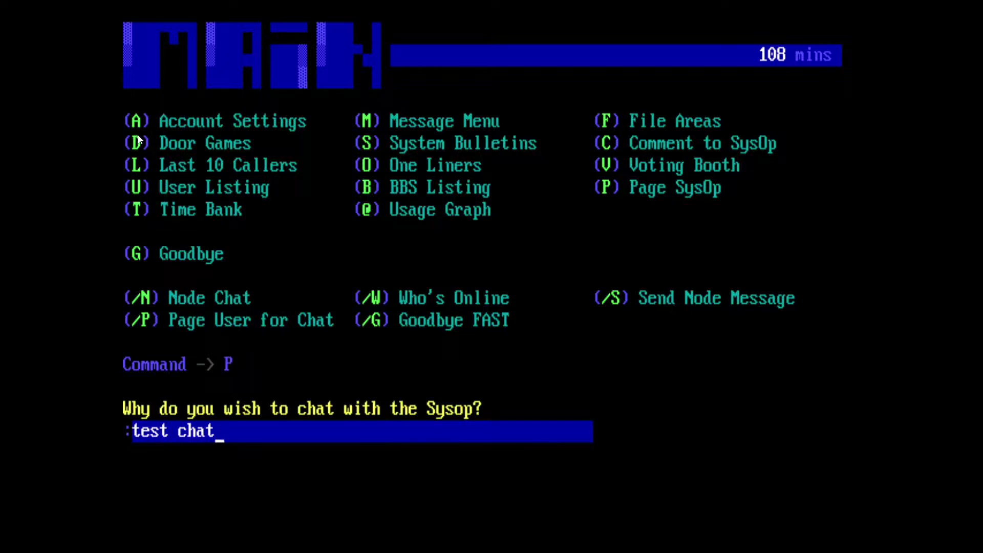
pyautogui.press('Return')
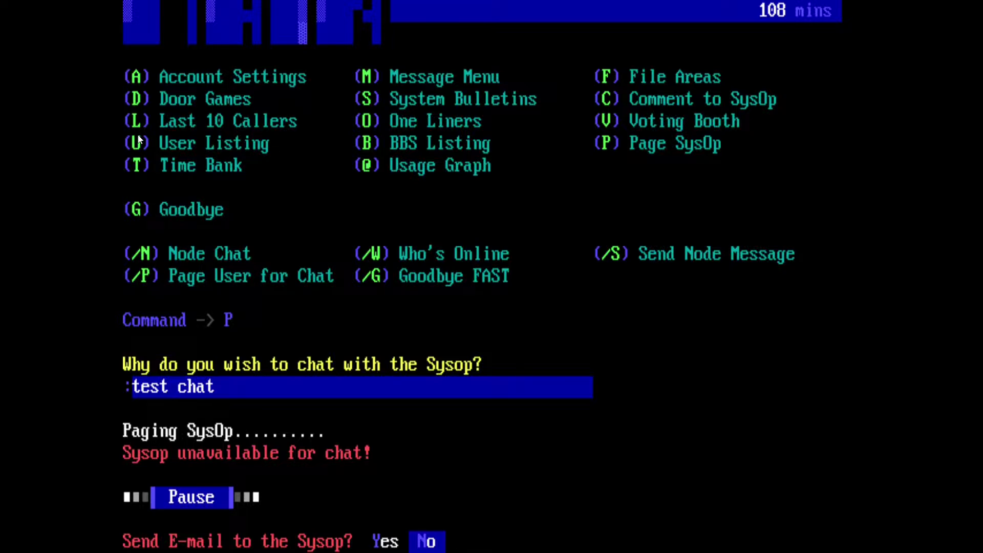
pyautogui.press('Left')
pyautogui.press('Right')
pyautogui.press('Return')
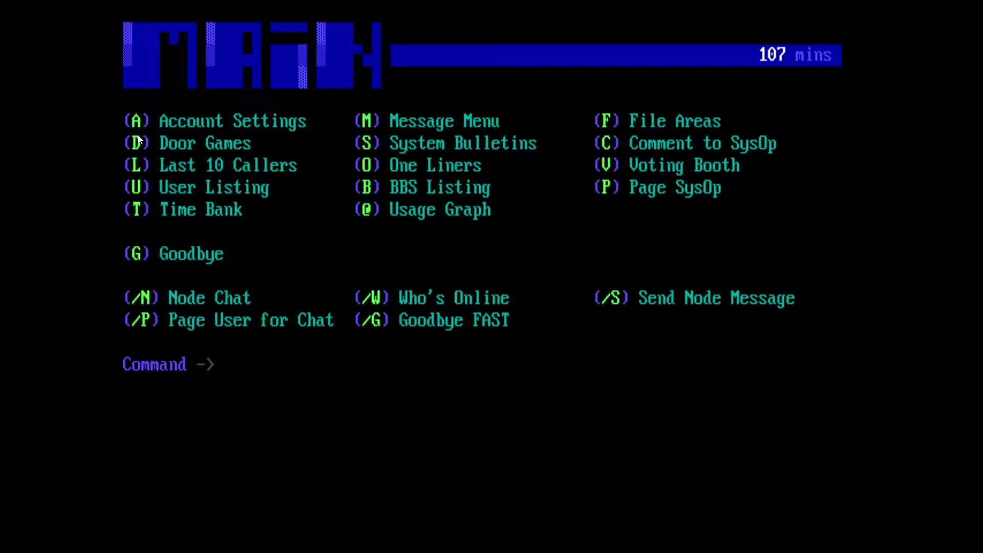
# Write and save a comment to the SysOp titled 'Test Comment to SysOp'
pyautogui.press('c')
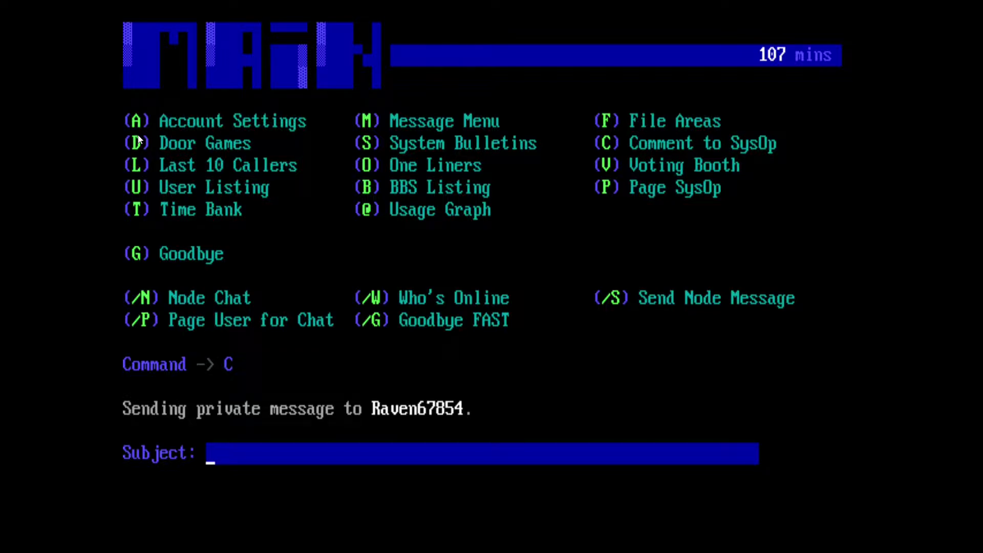
pyautogui.press('Return')
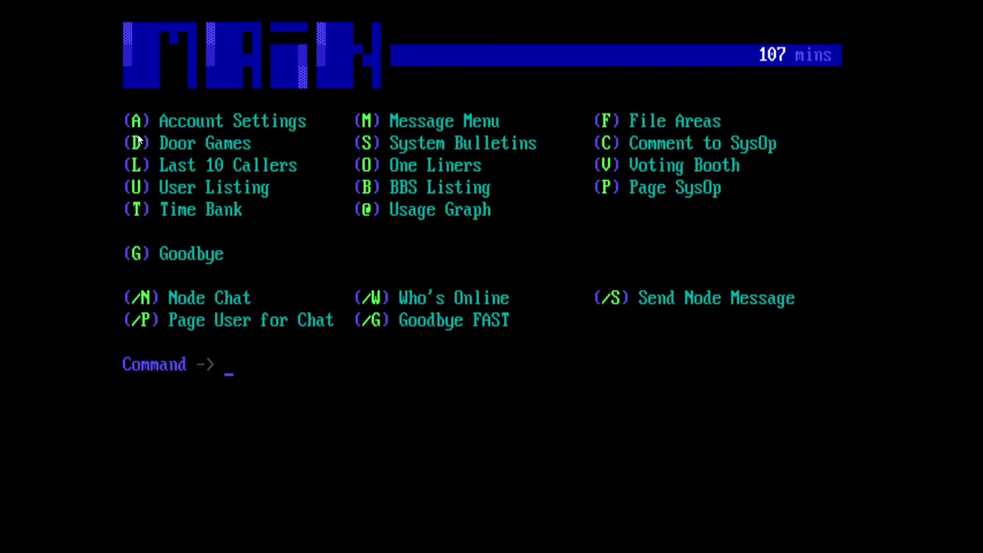
pyautogui.press('c')
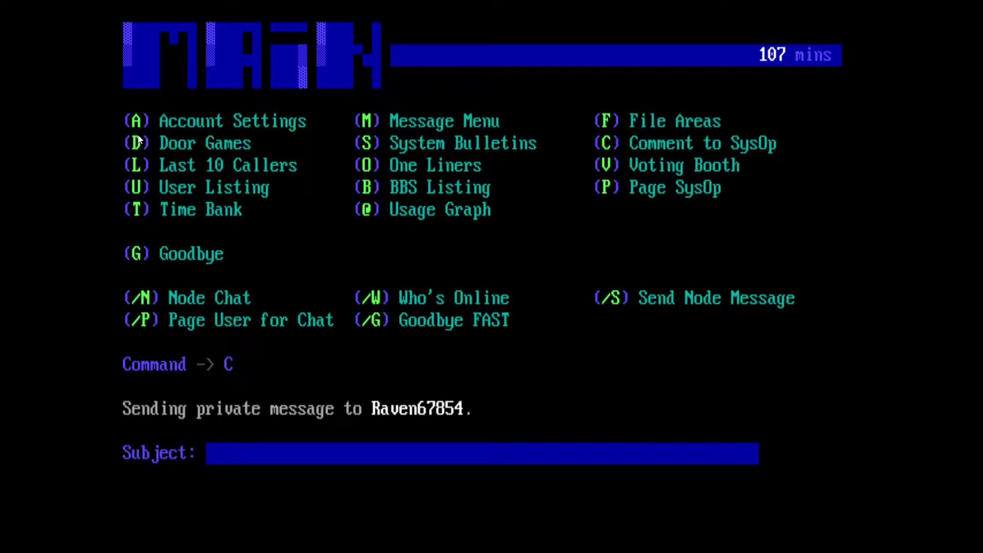
pyautogui.write('Test Comment')
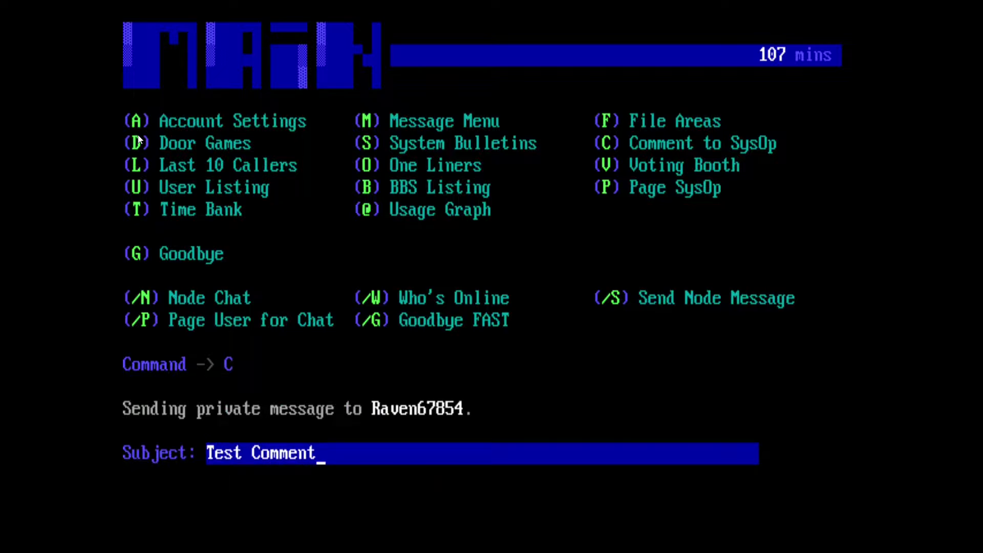
pyautogui.write(' to SysOp')
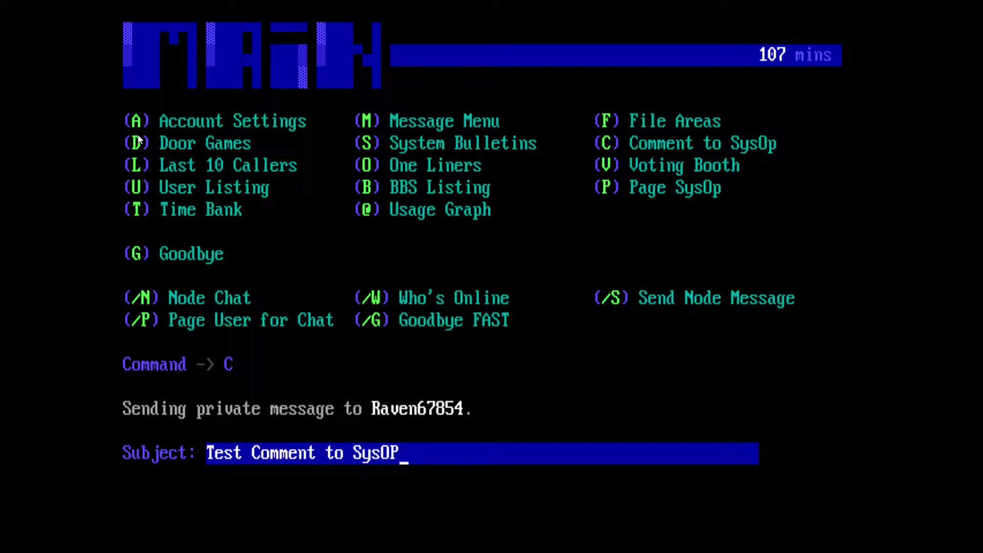
pyautogui.press('Return')
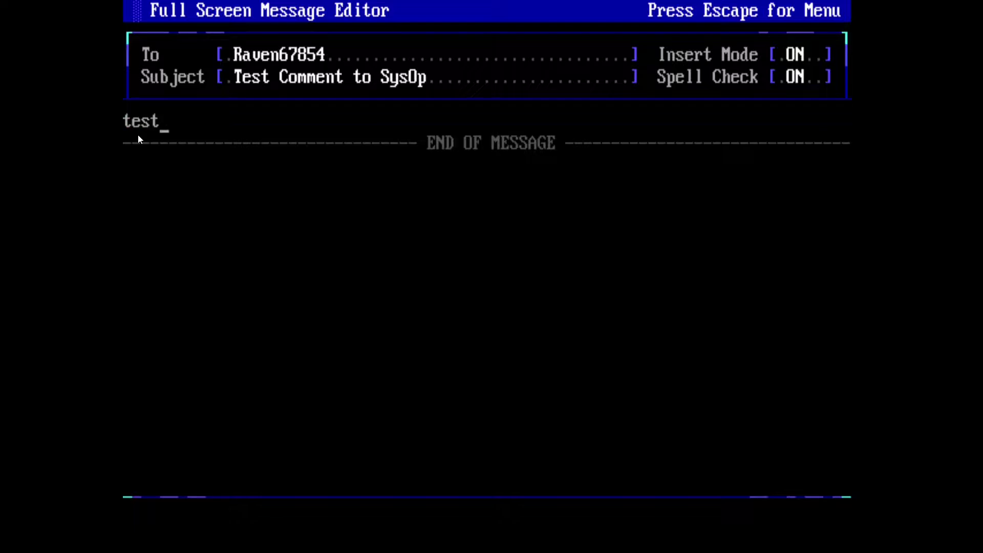
pyautogui.press('Escape')
pyautogui.press('Down')
pyautogui.press('Down')
pyautogui.press('Down')
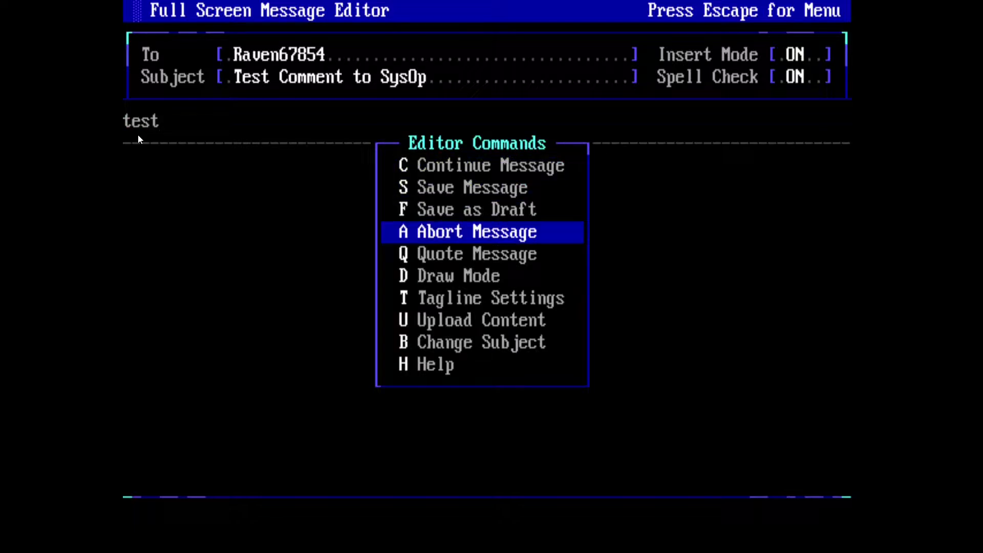
pyautogui.press('Up')
pyautogui.press('Up')
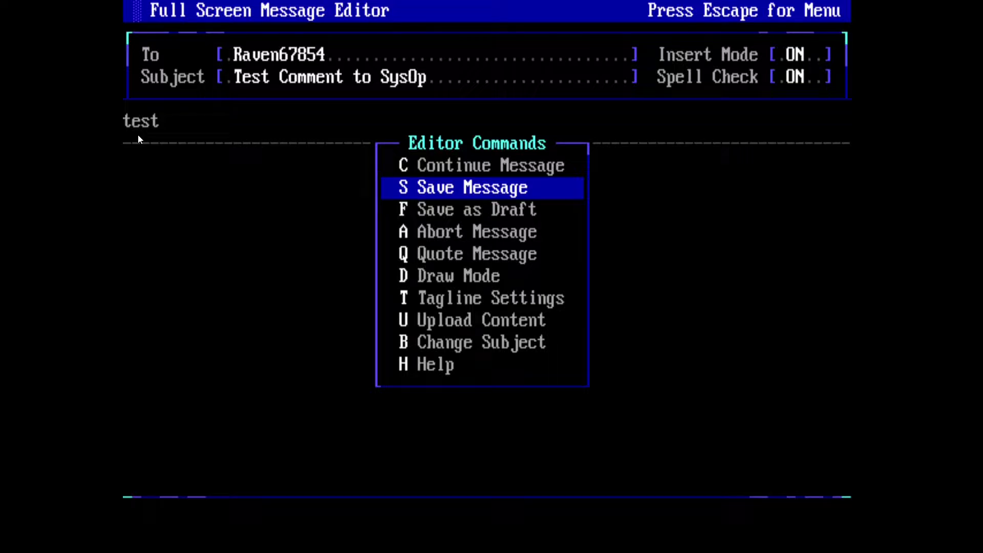
pyautogui.press('Return')
pyautogui.press('Return')
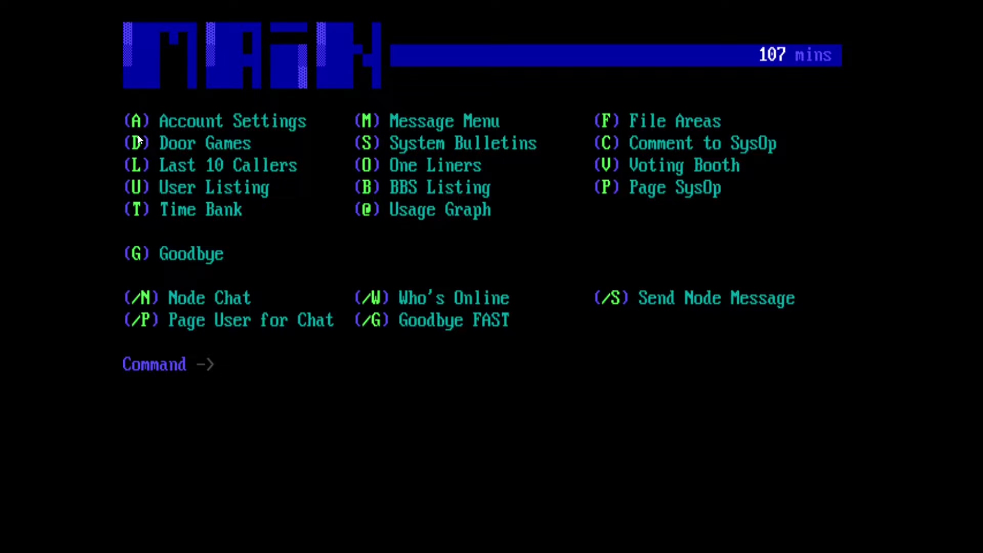
pyautogui.press('s')
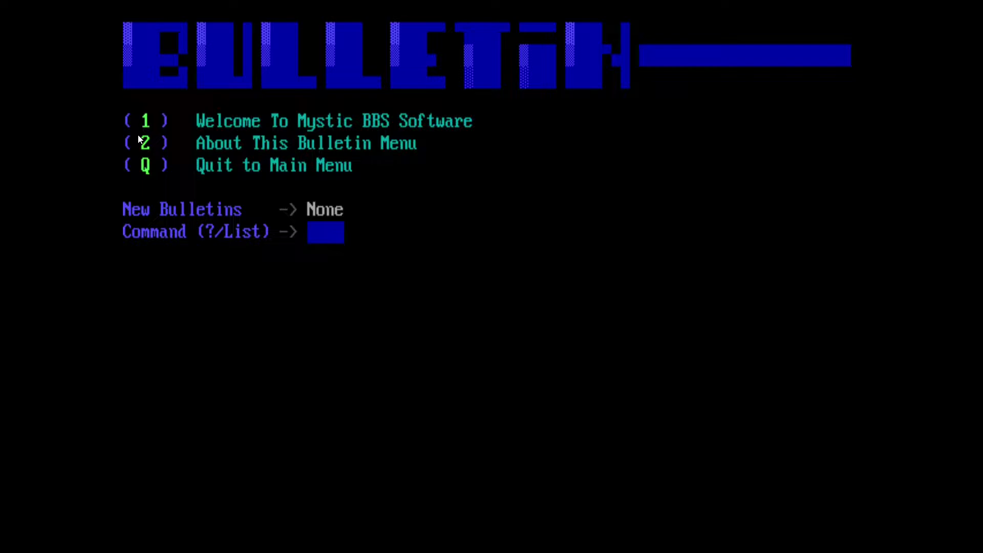
pyautogui.press('q')
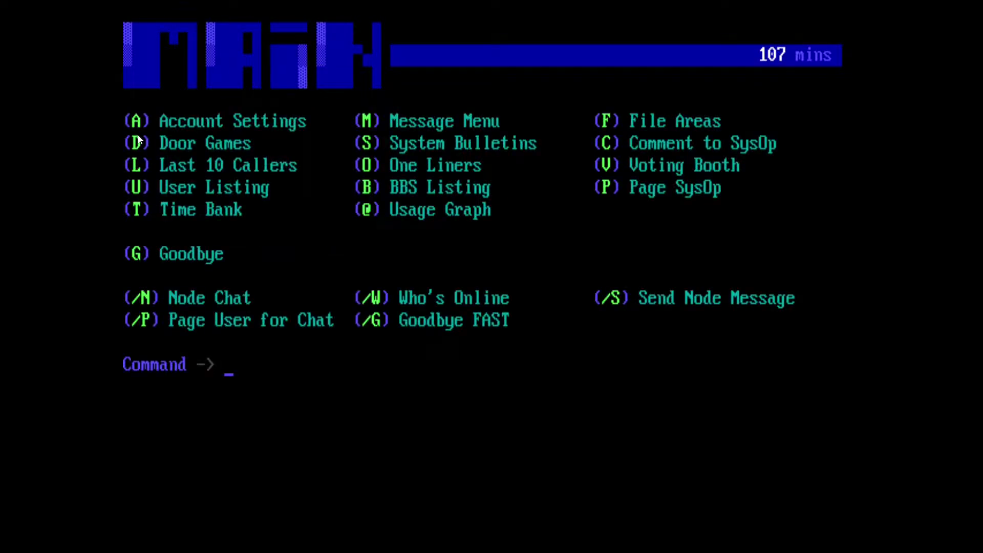
pyautogui.press('b')
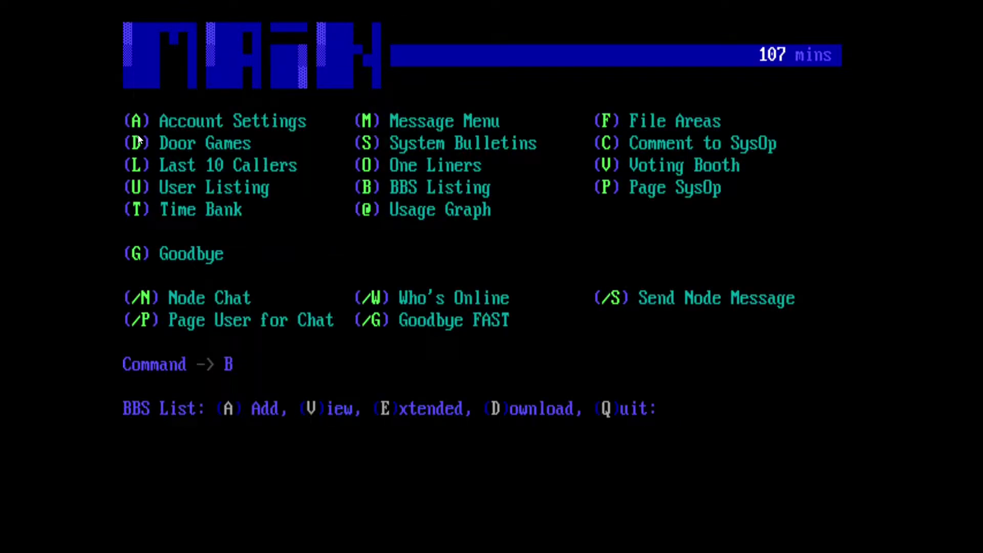
pyautogui.press('Return')
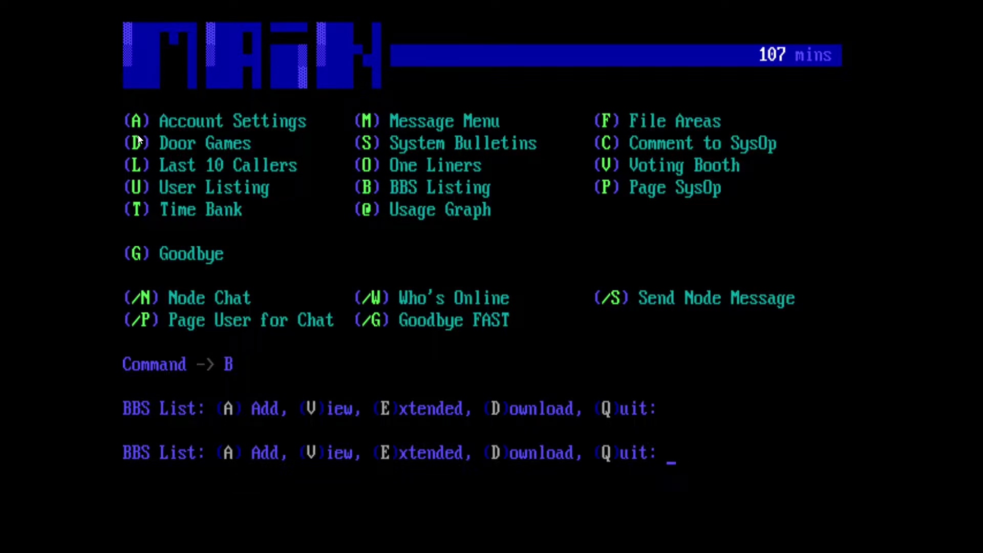
pyautogui.press('v')
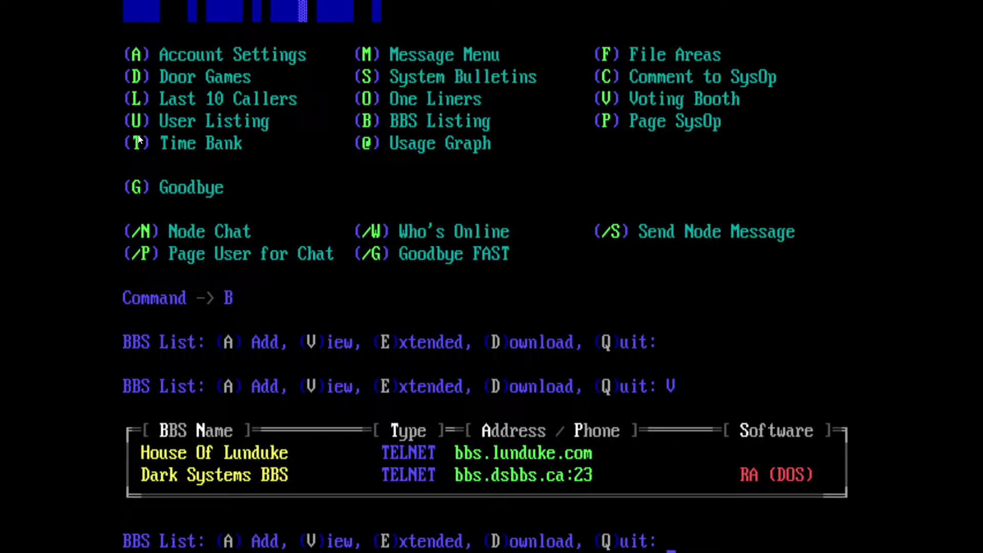
pyautogui.press('q')
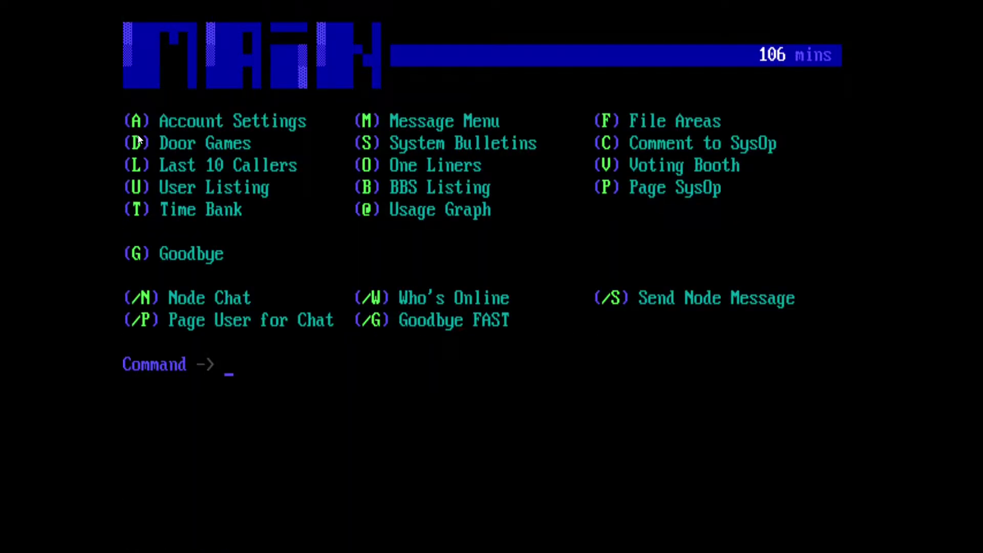
pyautogui.press('a')
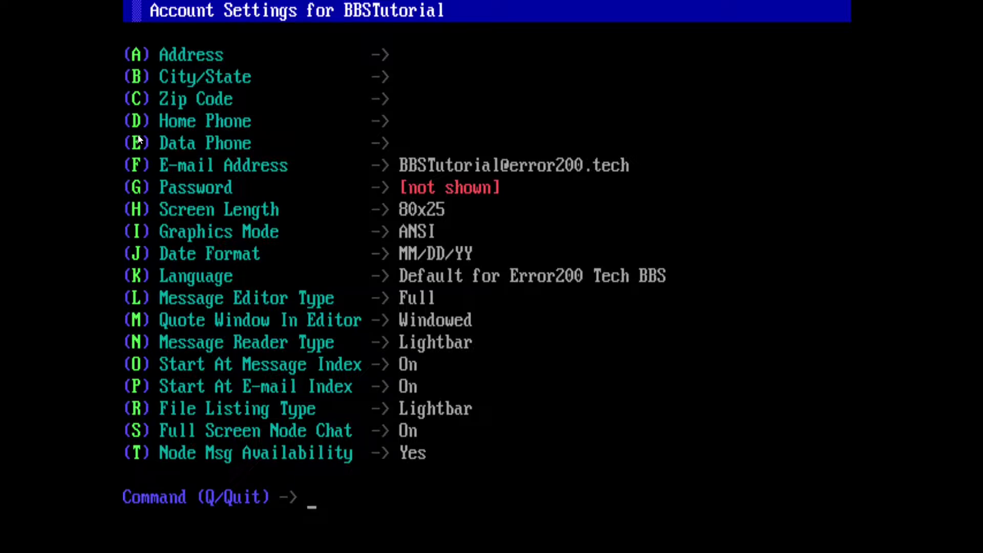
pyautogui.press('q')
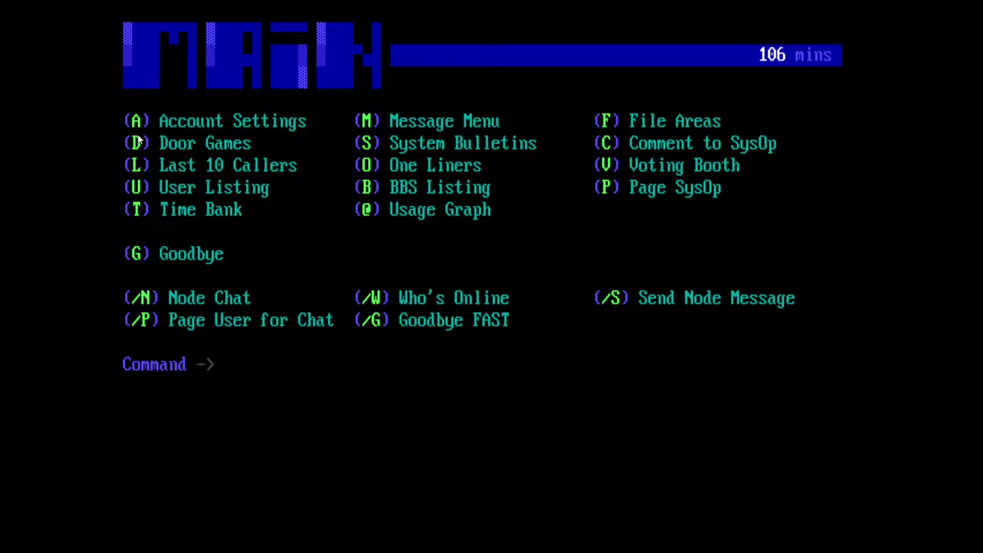
# Open the Message Menu with M, showing General Messages as the current area
pyautogui.press('m')
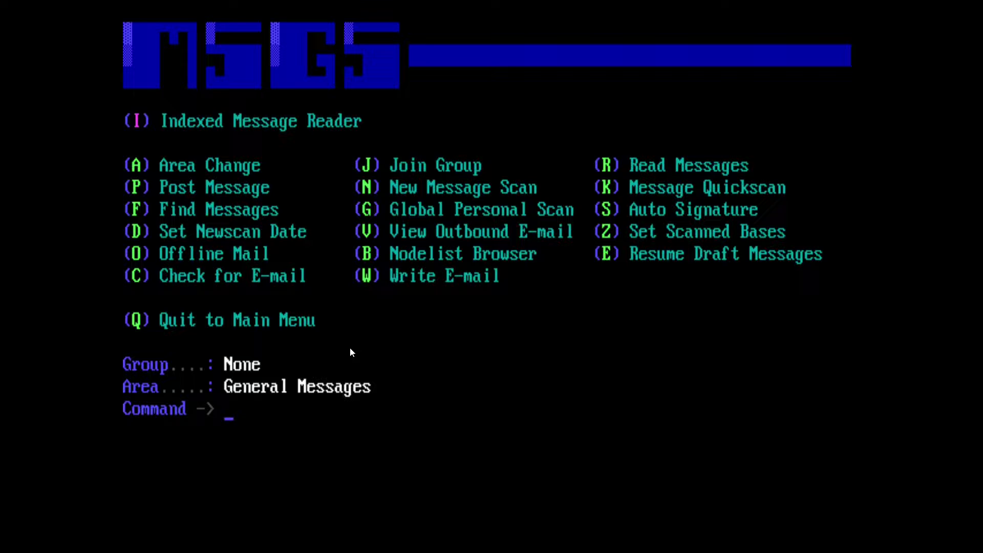
pyautogui.press('a')
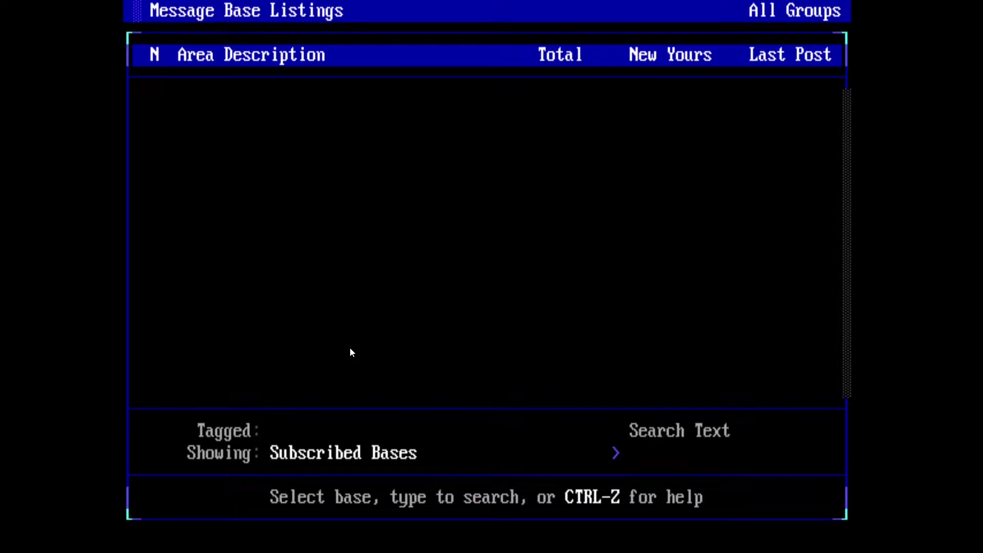
pyautogui.press('Escape')
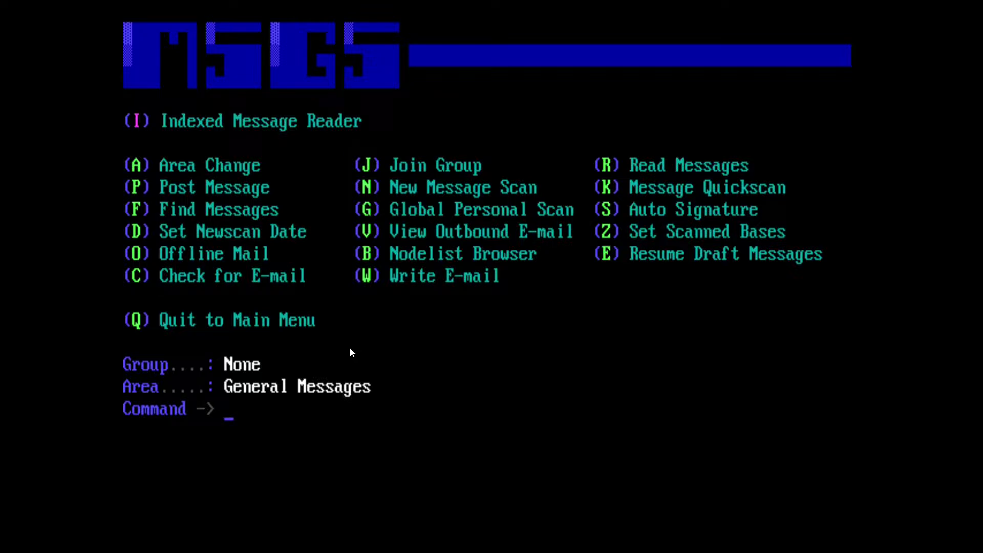
pyautogui.press('a')
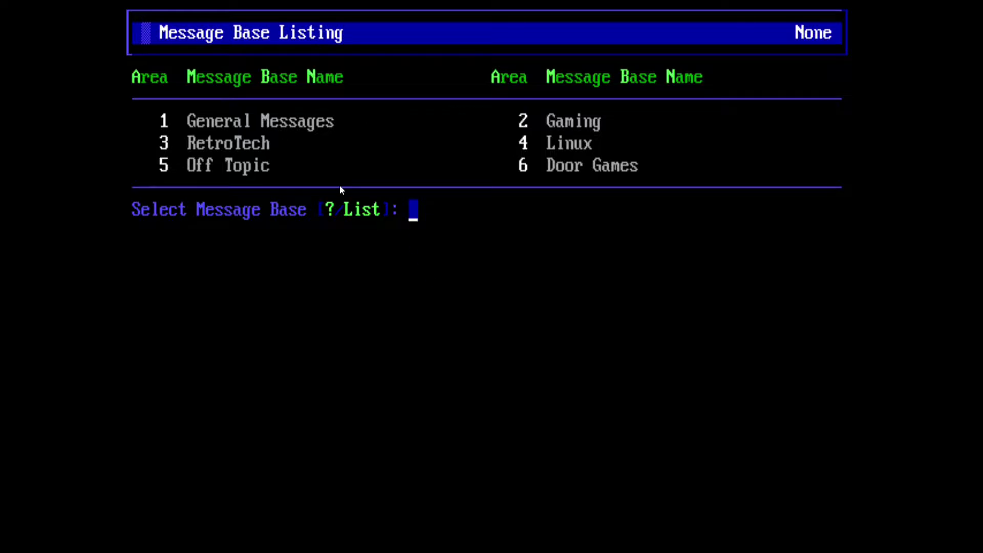
pyautogui.press('Return')
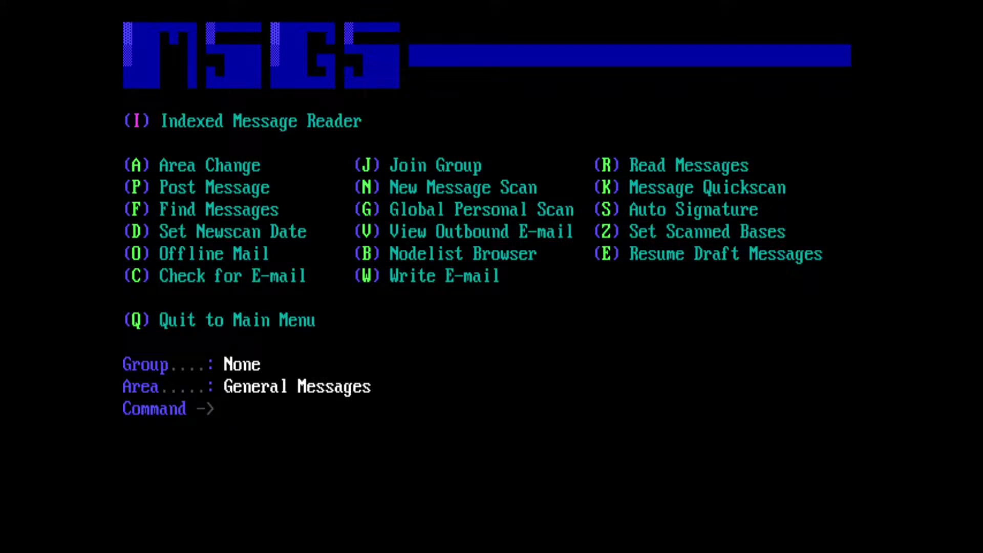
pyautogui.press('a')
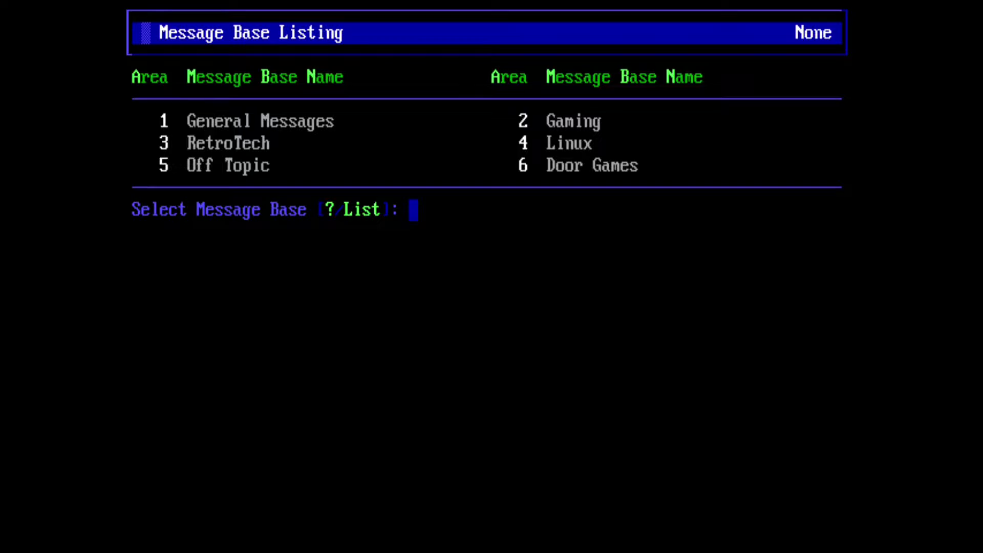
pyautogui.write('1')
pyautogui.press('Return')
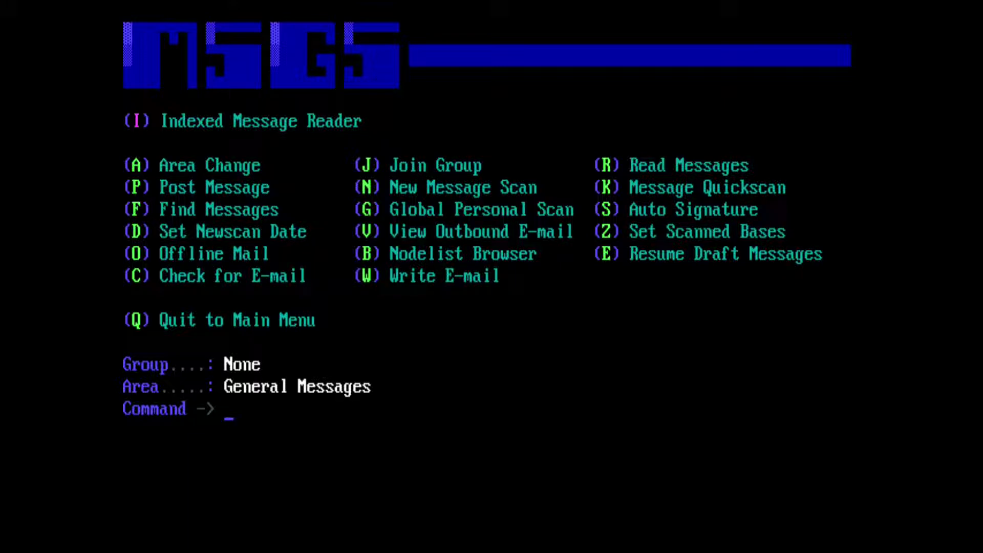
pyautogui.press('r')
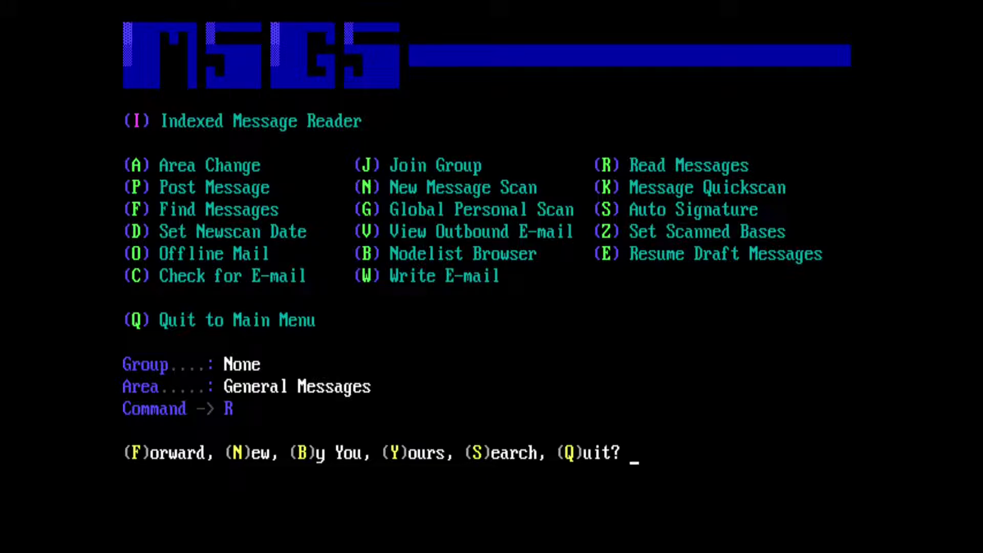
pyautogui.press('f')
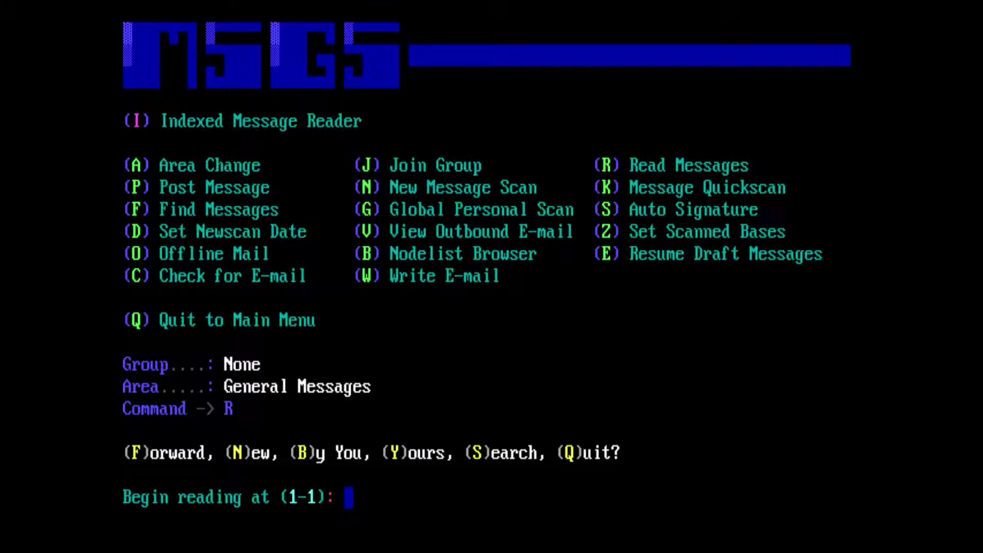
pyautogui.press('Return')
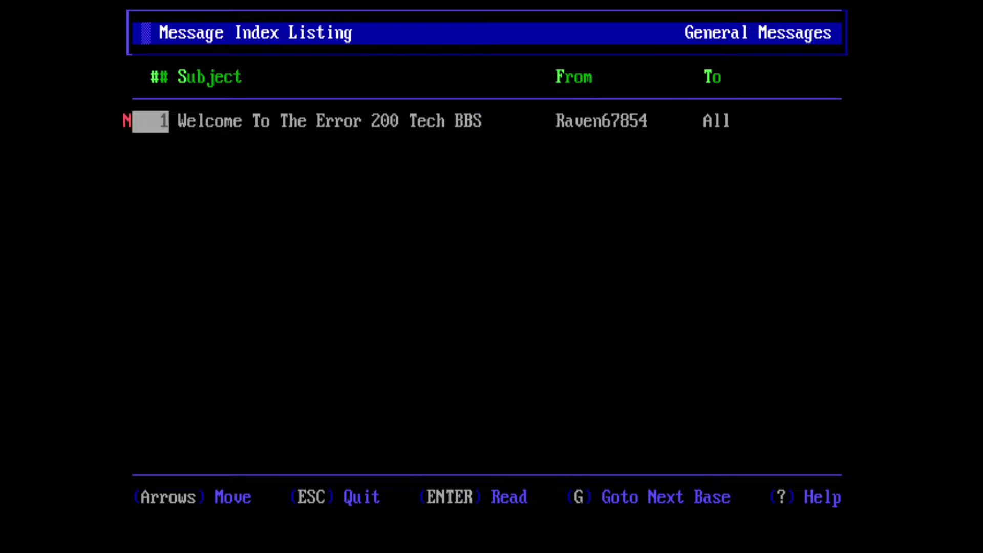
pyautogui.press('Return')
pyautogui.press('pagedown')
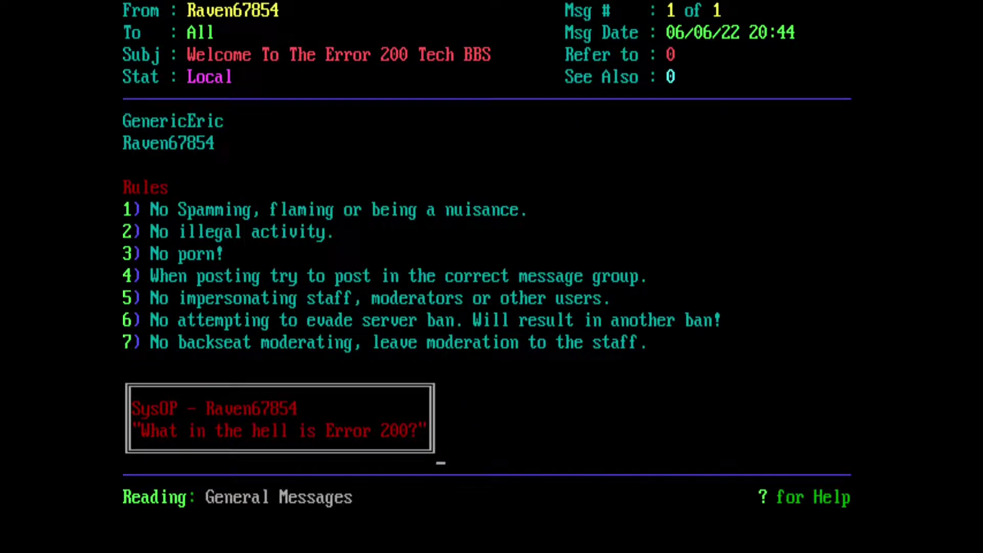
pyautogui.press('pageup')
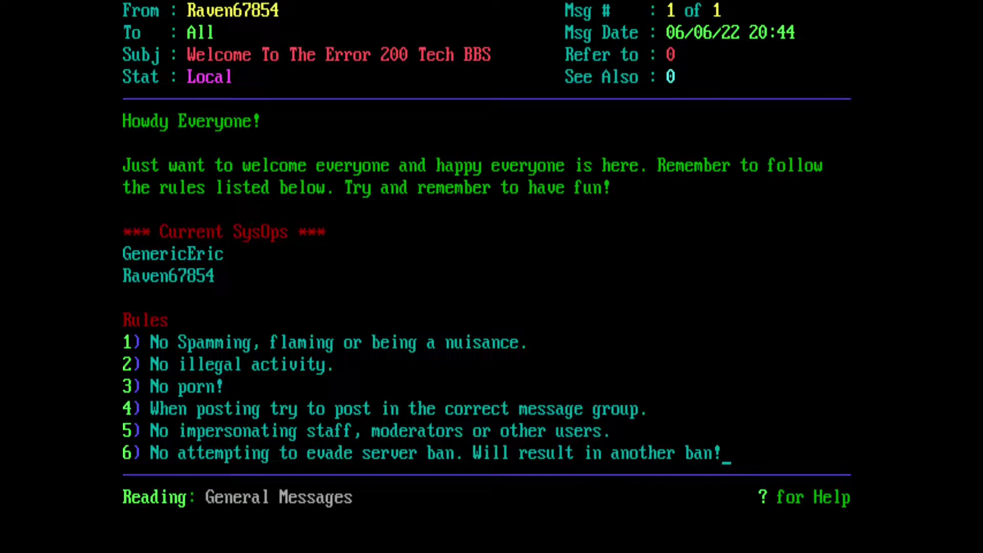
pyautogui.press('Down')
pyautogui.press('Escape')
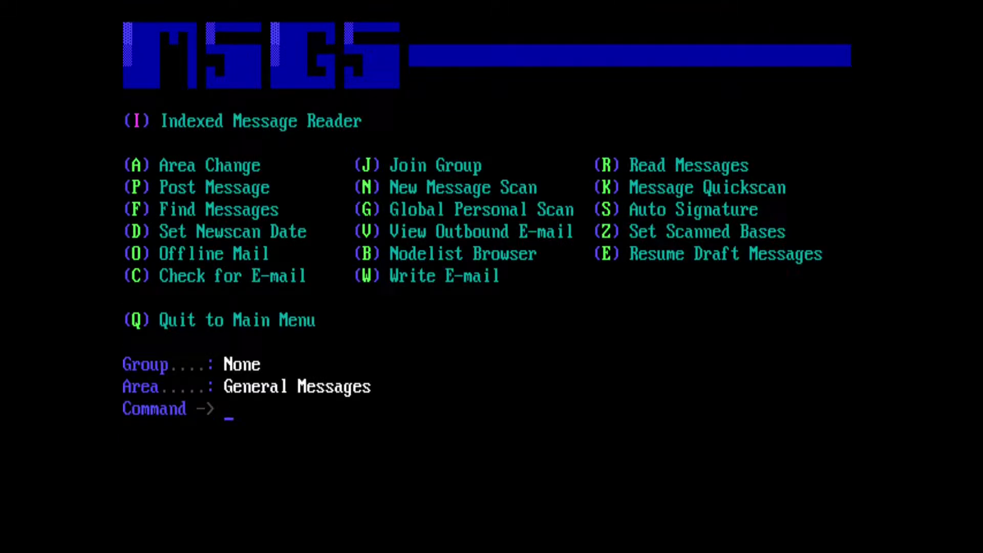
# Start a new post to All, abandon it, then bring up the new message scan options
pyautogui.press('p')
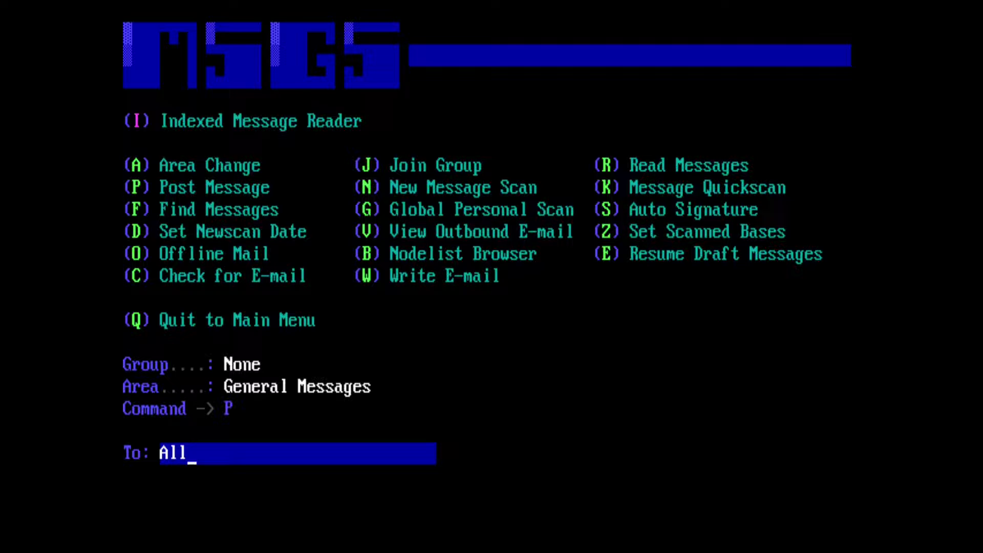
pyautogui.press('Return')
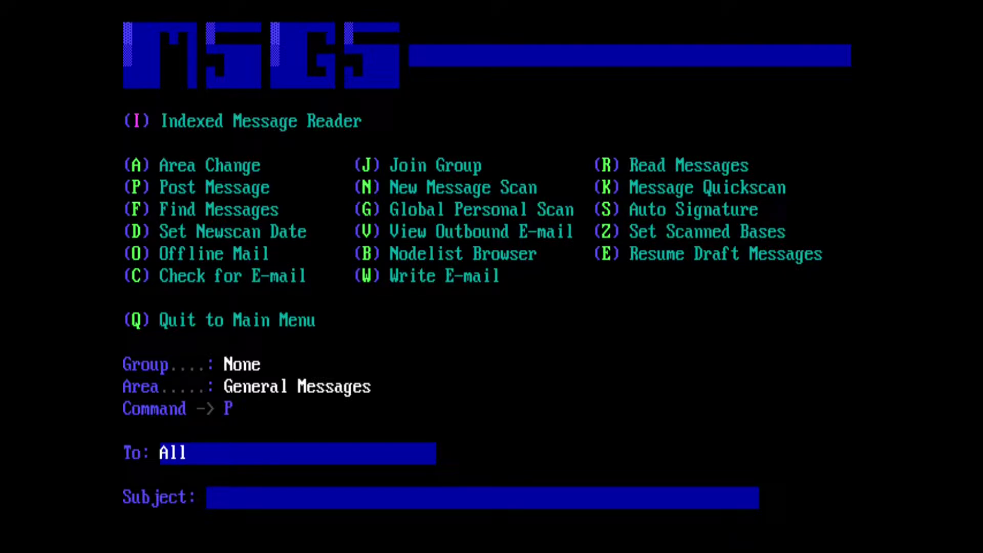
pyautogui.press('Return')
pyautogui.press('n')
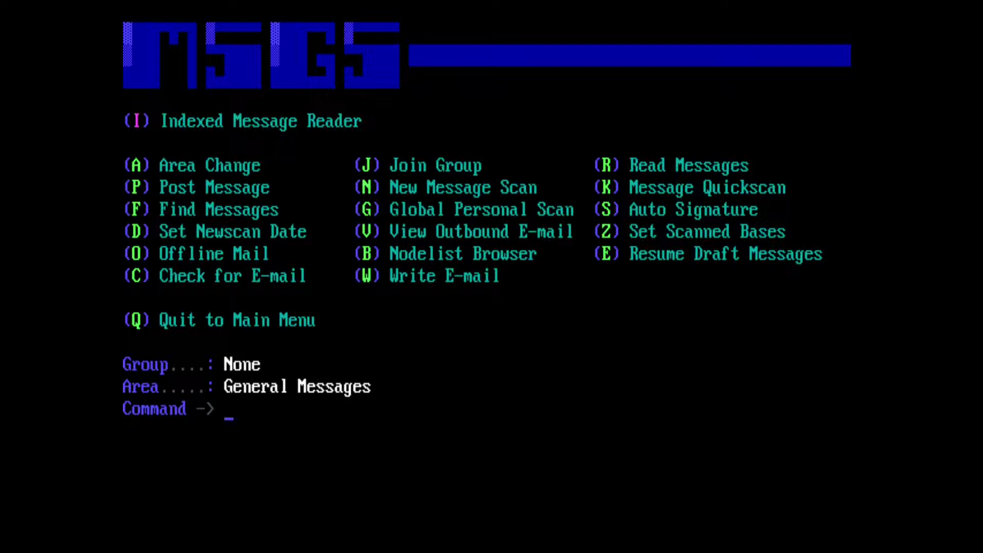
# Quickscan all message bases (24 e-mails, 1 new), then check e-mail and read the Welcome message
pyautogui.press('k')
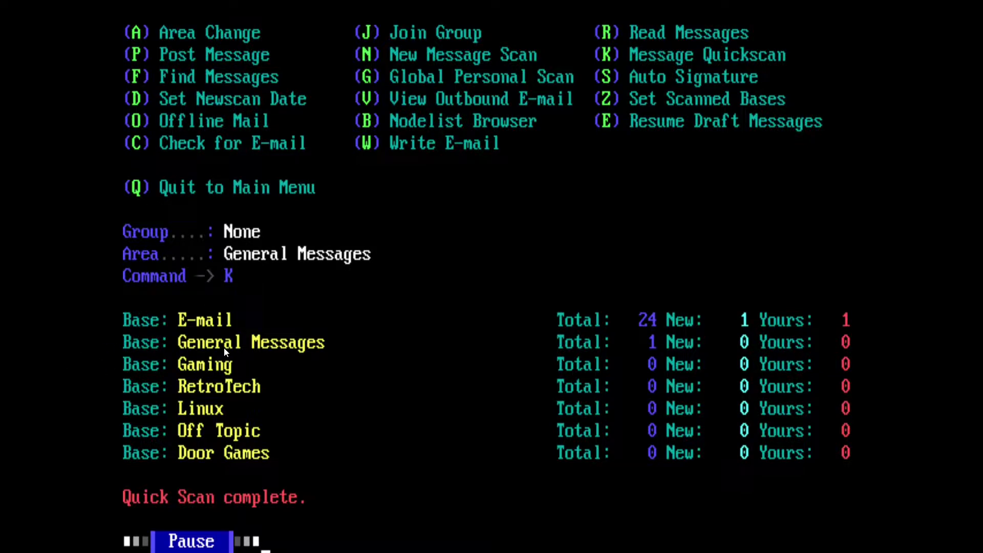
pyautogui.press('Return')
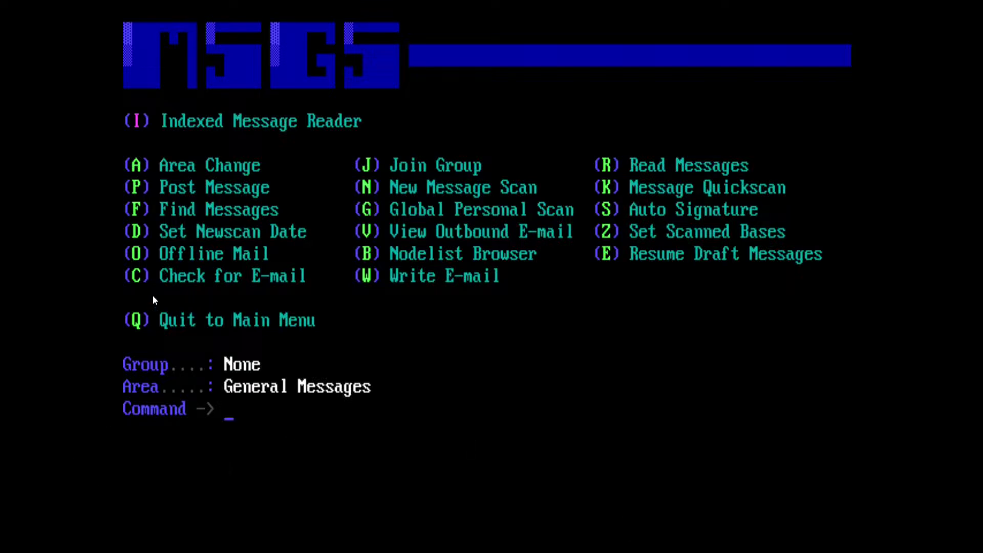
pyautogui.press('c')
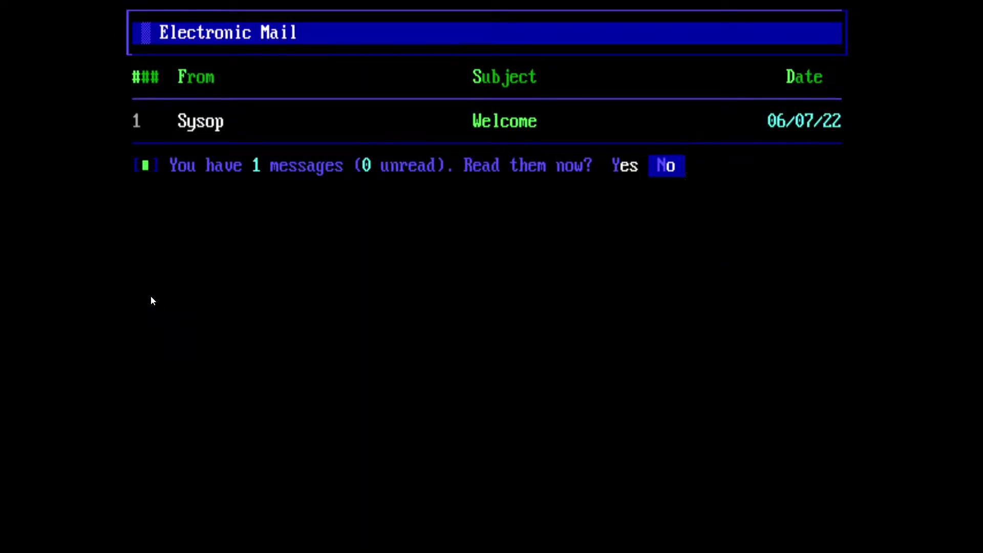
pyautogui.press('y')
pyautogui.press('Return')
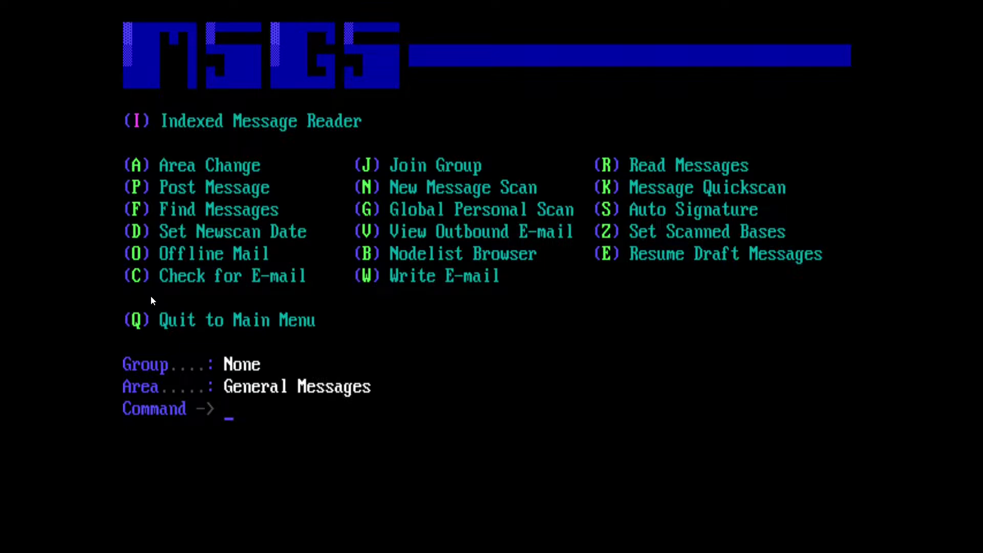
# Address a private e-mail to another user by handle, then abandon it at the subject line
pyautogui.press('w')
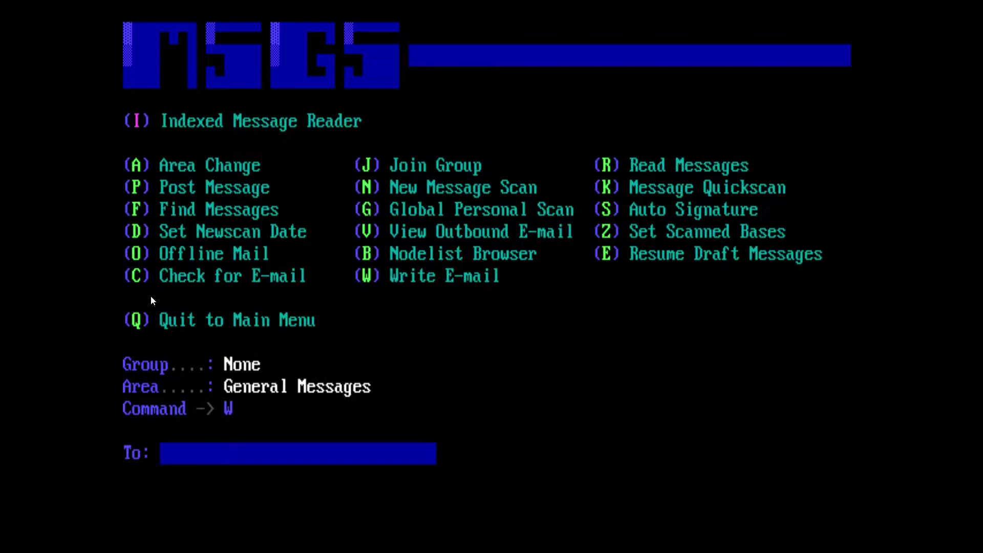
pyautogui.write('Raven67854')
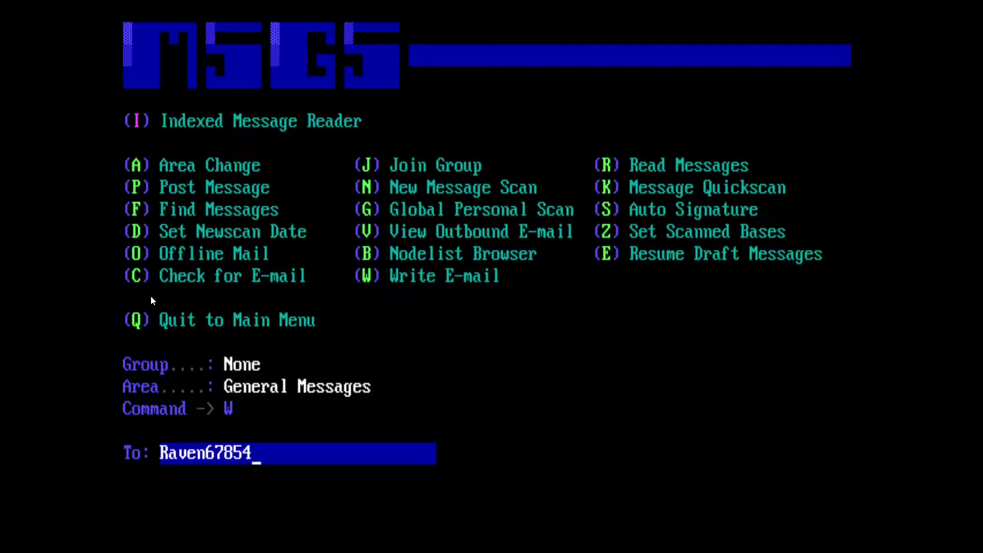
pyautogui.press('Return')
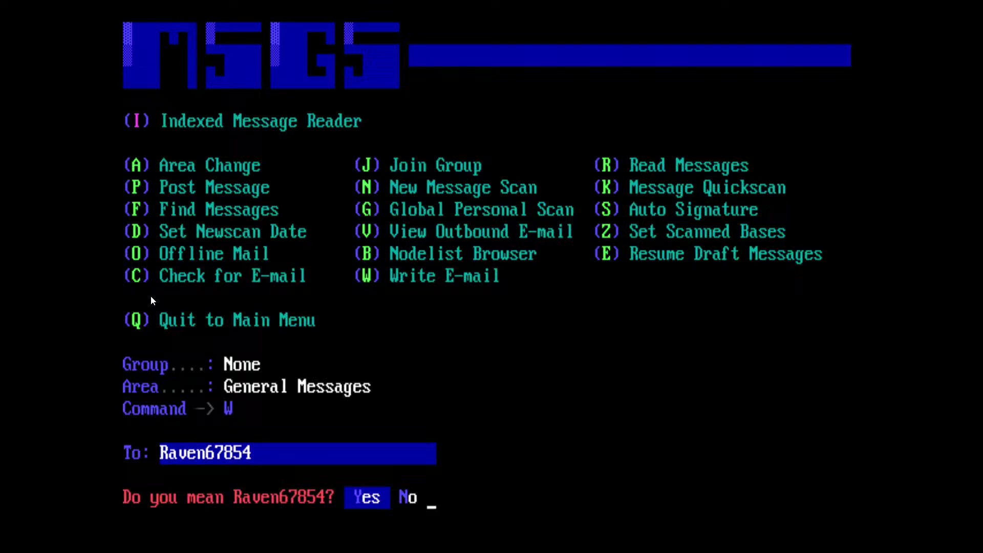
pyautogui.press('Return')
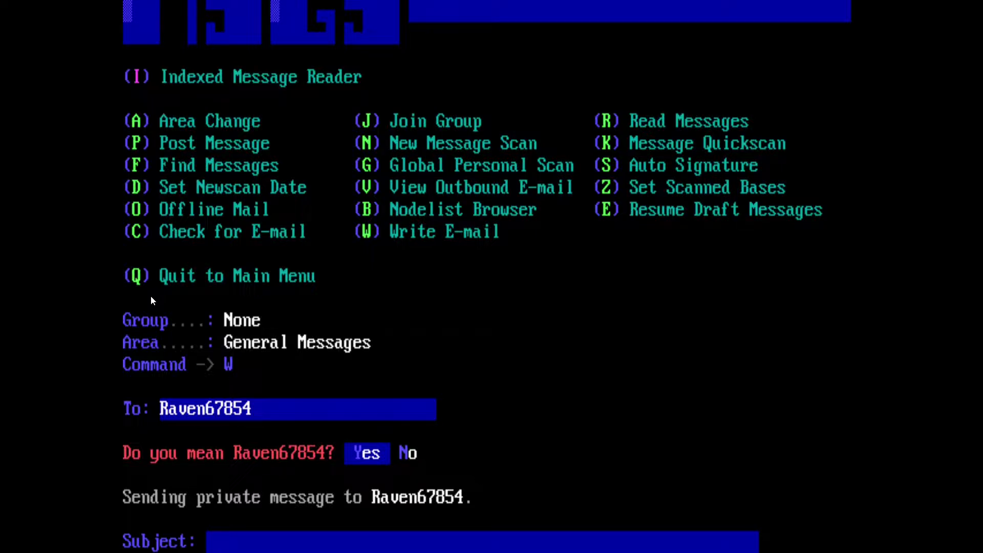
pyautogui.press('Return')
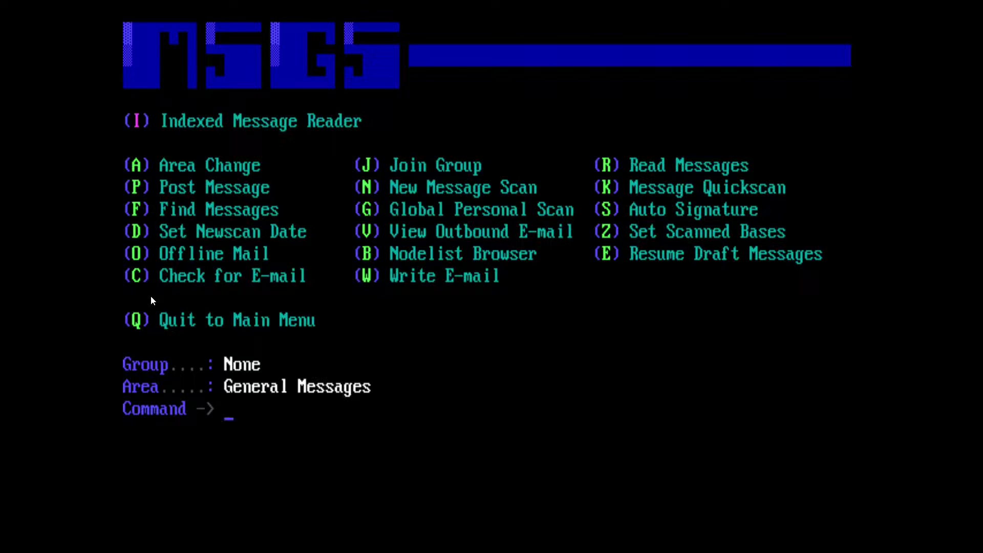
pyautogui.press('q')
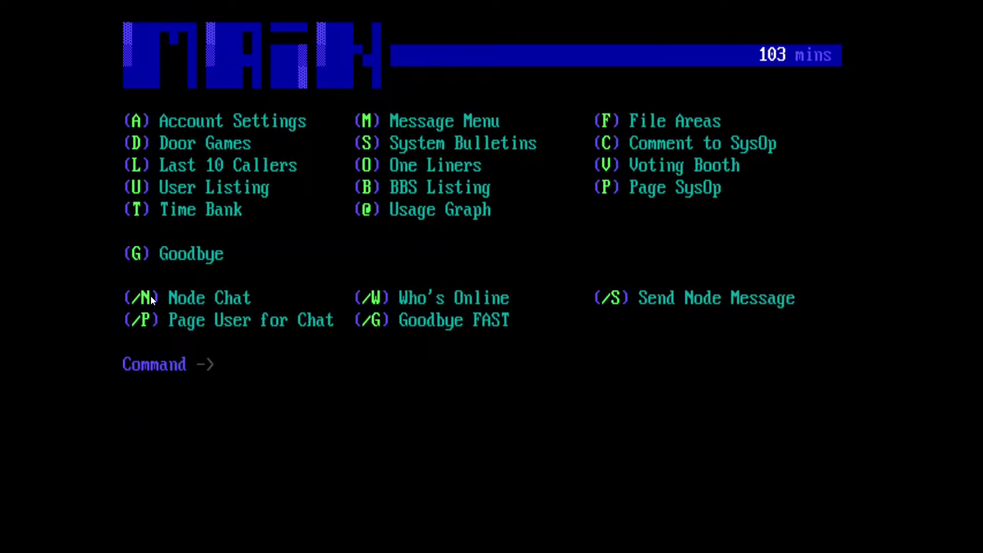
pyautogui.press('f')
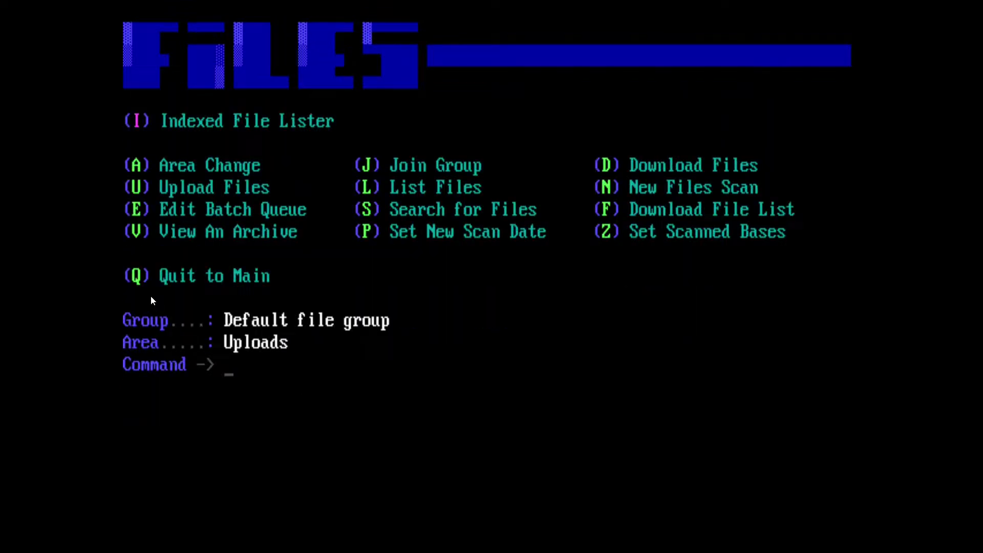
pyautogui.press('q')
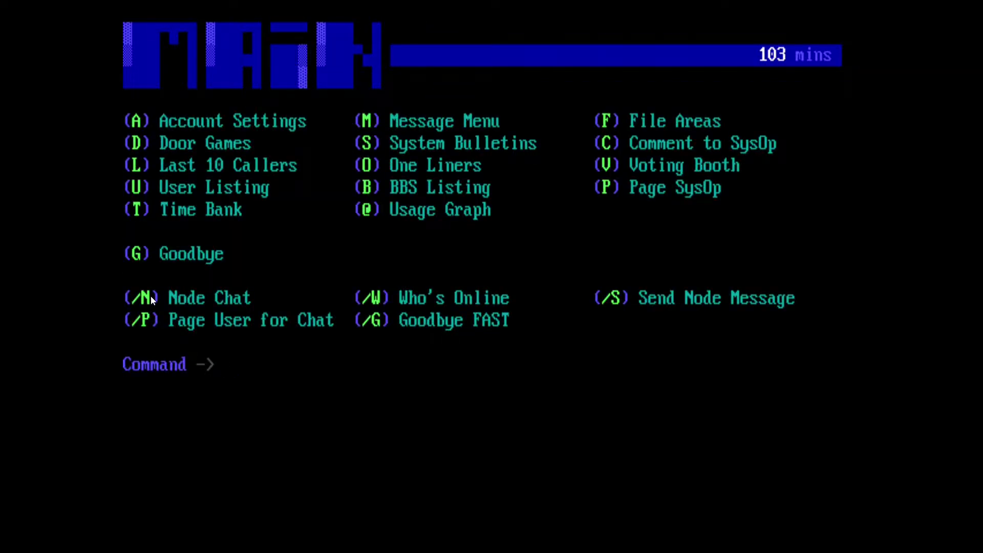
pyautogui.press('l')
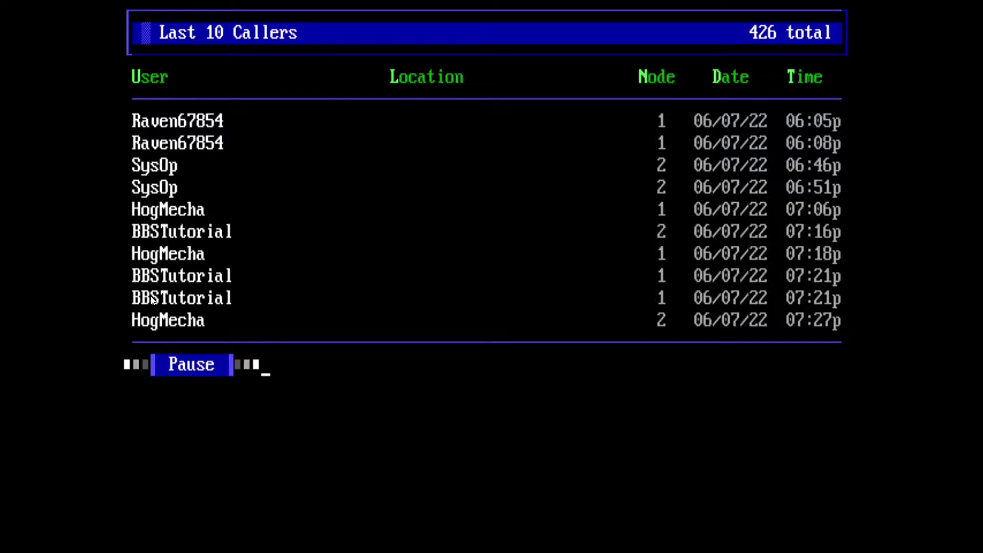
pyautogui.press('Return')
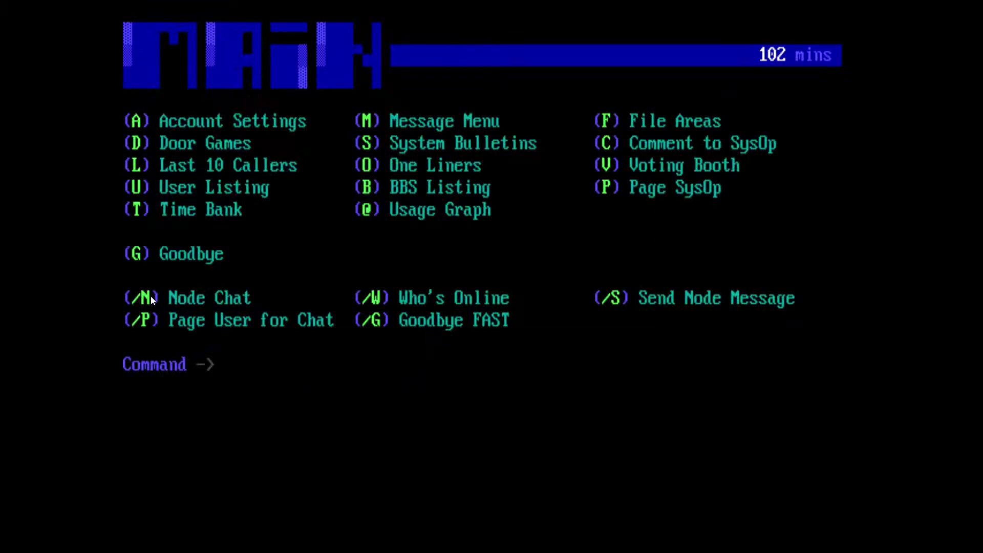
pyautogui.press('u')
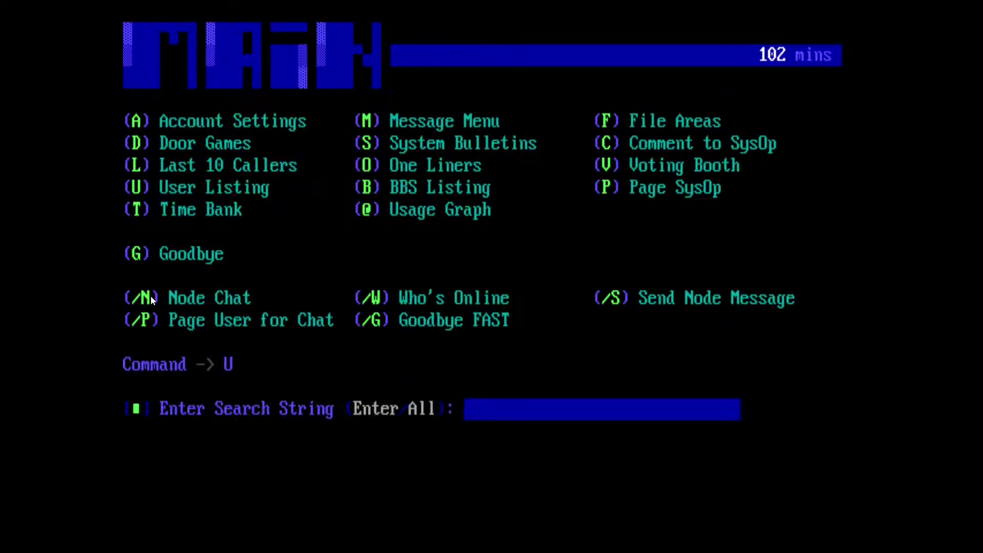
pyautogui.press('Return')
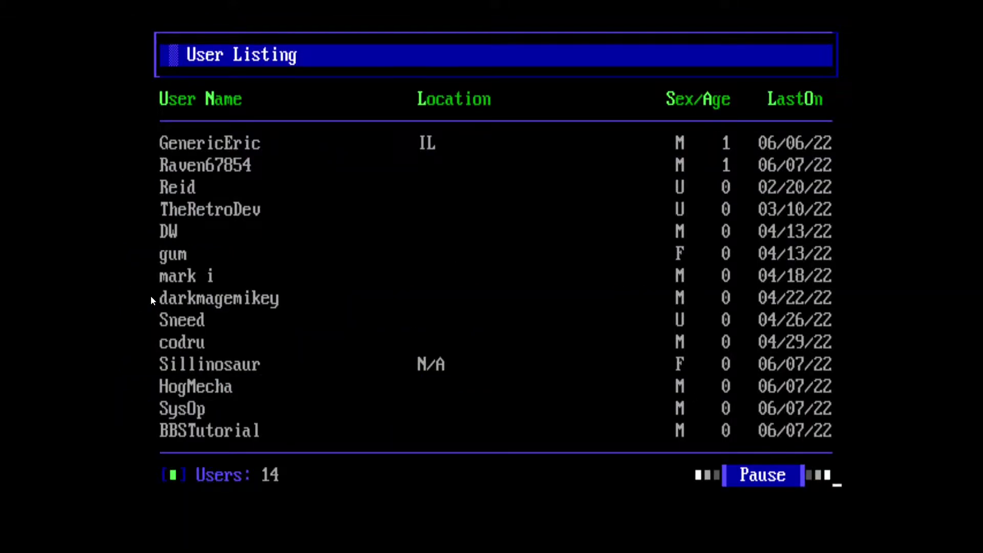
pyautogui.press('Return')
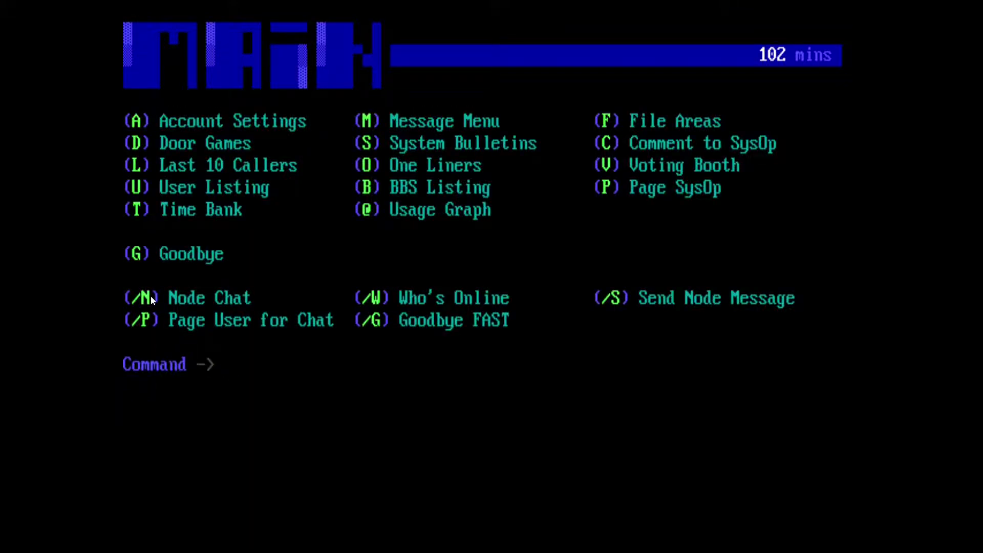
pyautogui.press('u')
pyautogui.press('Return')
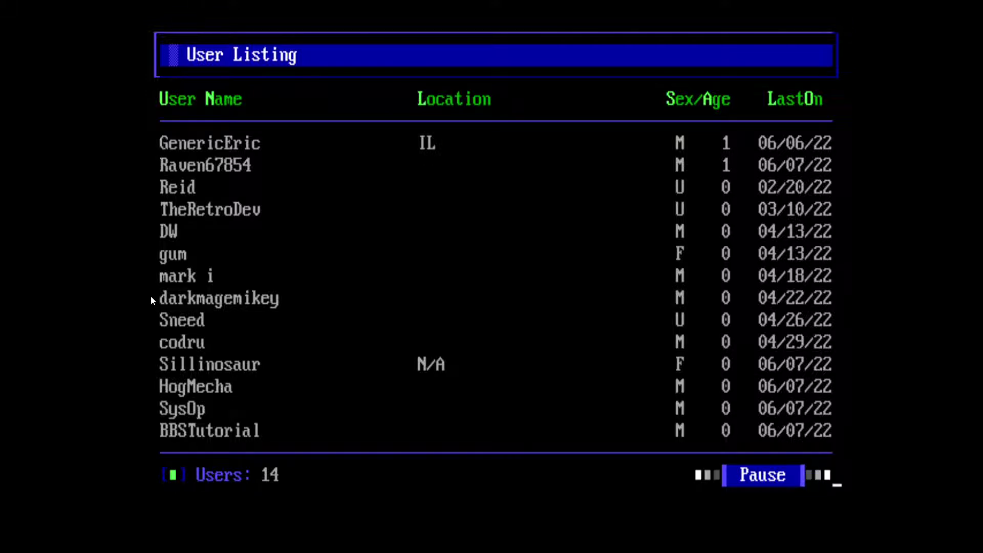
pyautogui.press('Return')
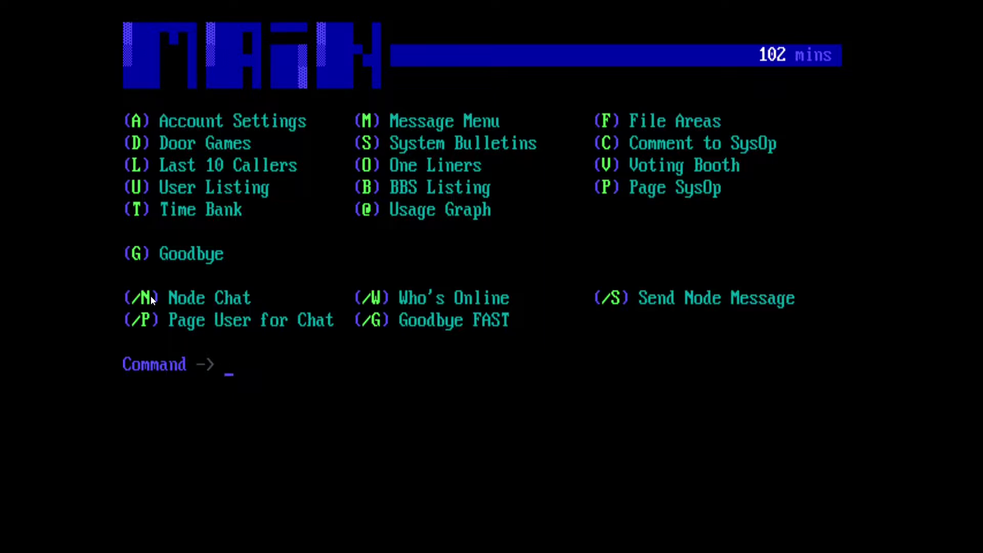
pyautogui.press('o')
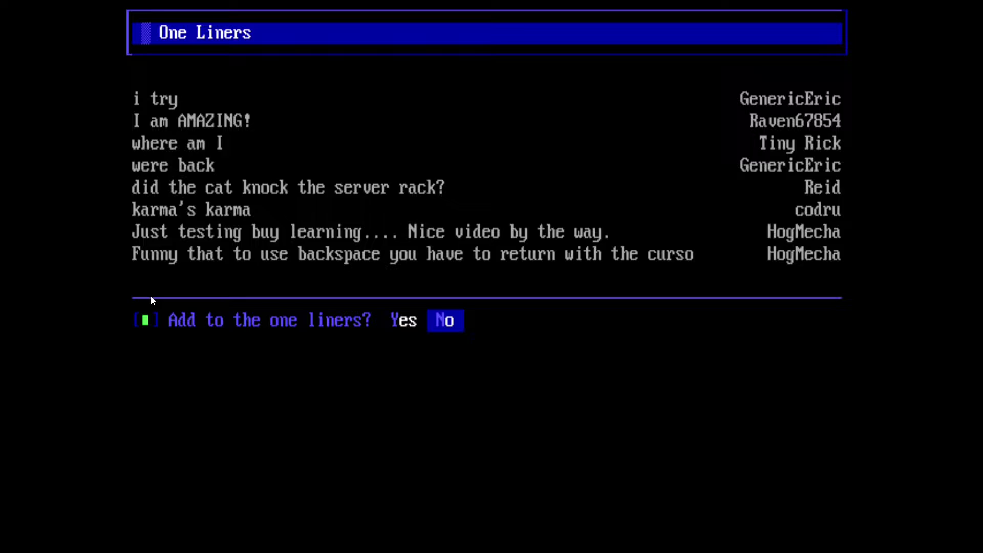
pyautogui.press('Left')
pyautogui.press('Right')
pyautogui.press('Return')
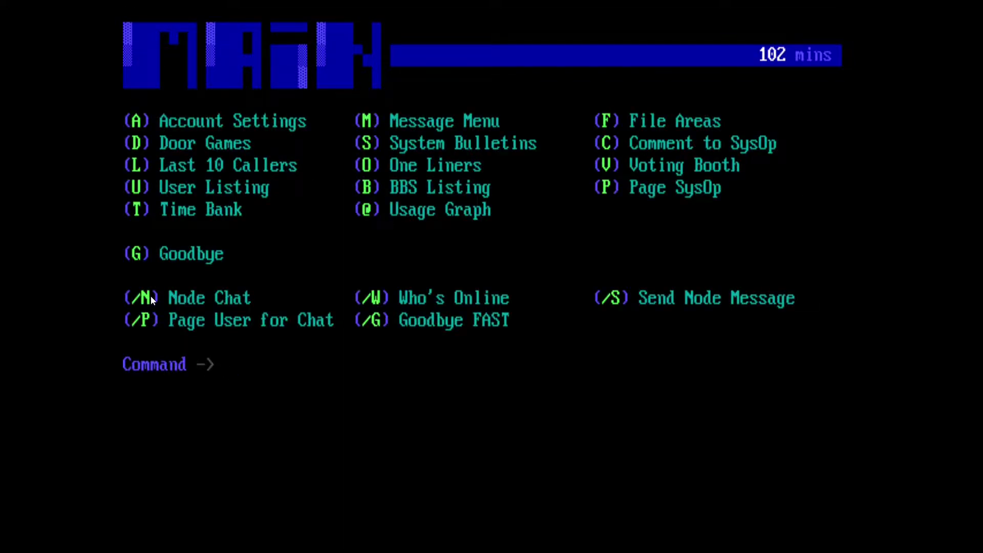
pyautogui.press('@')
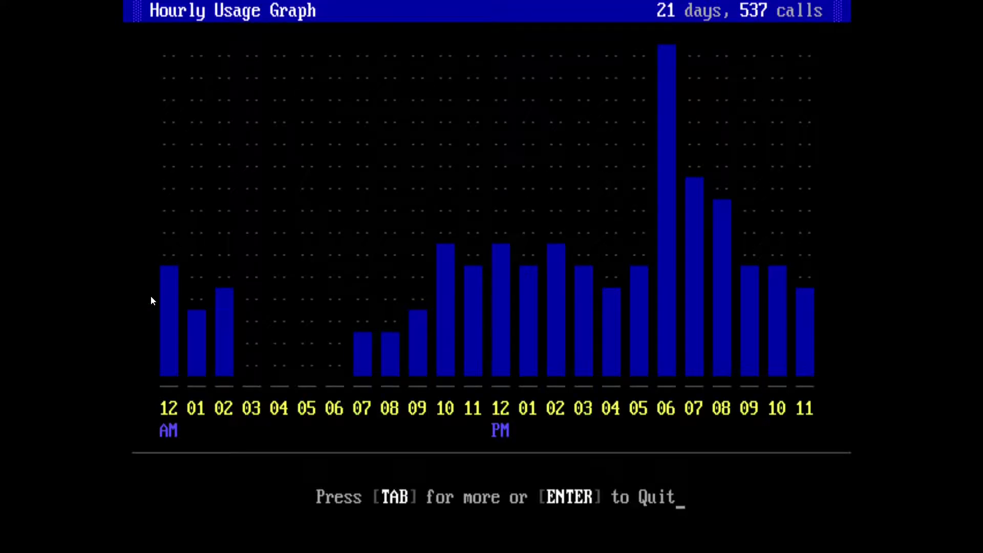
pyautogui.press('Tab')
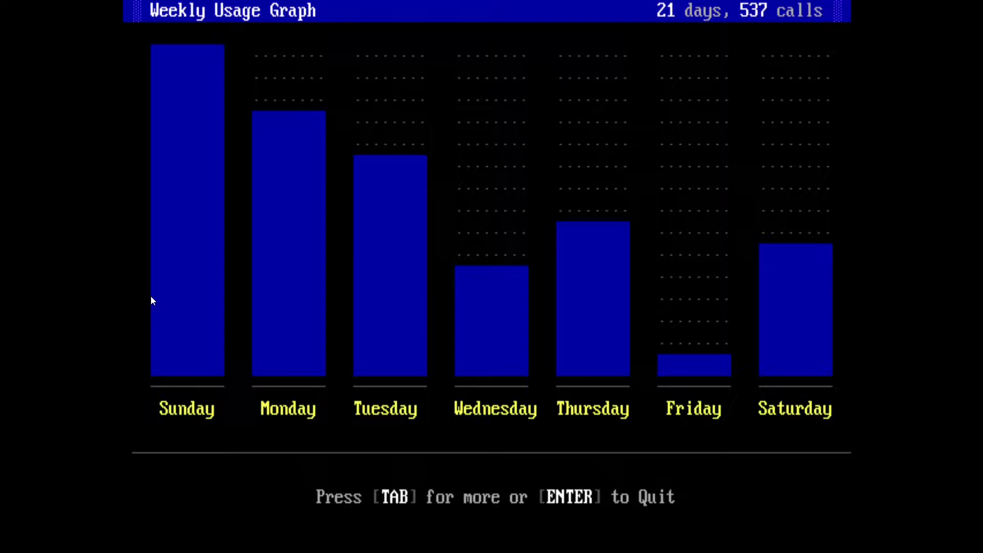
pyautogui.press('Tab')
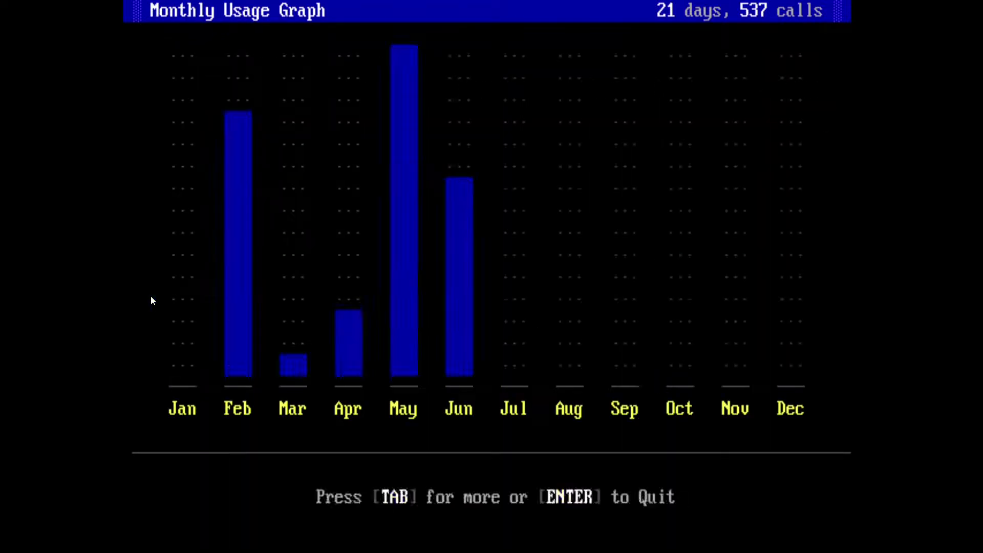
pyautogui.press('Return')
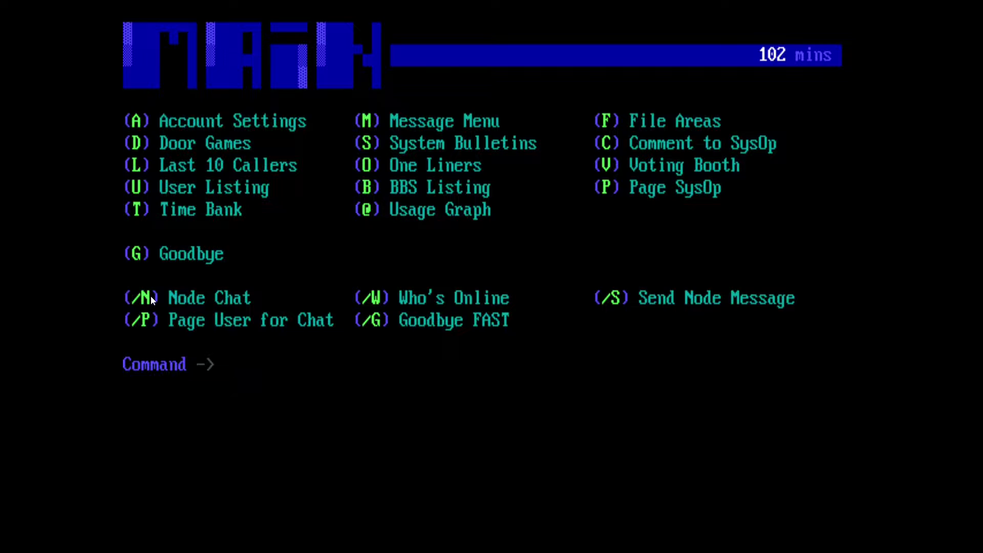
pyautogui.press('t')
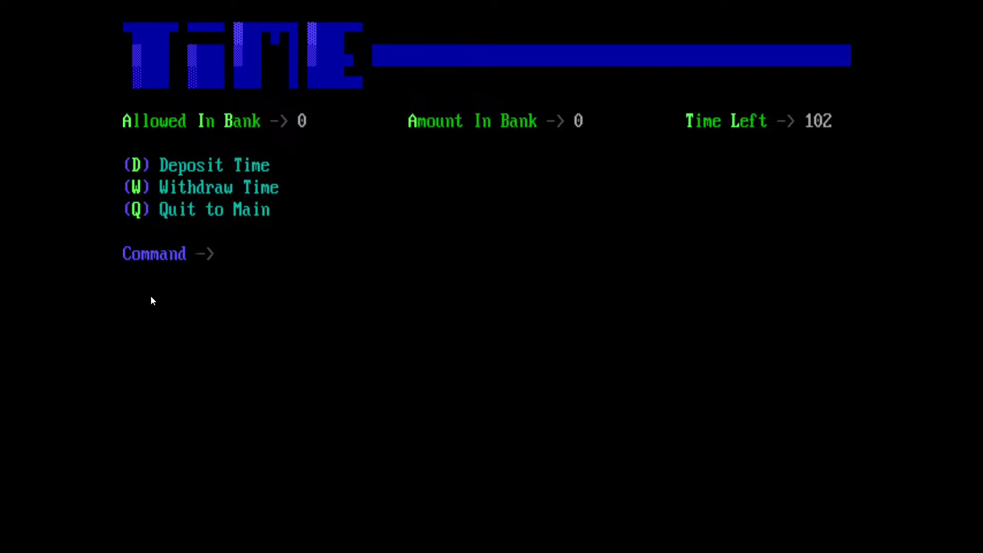
pyautogui.press('q')
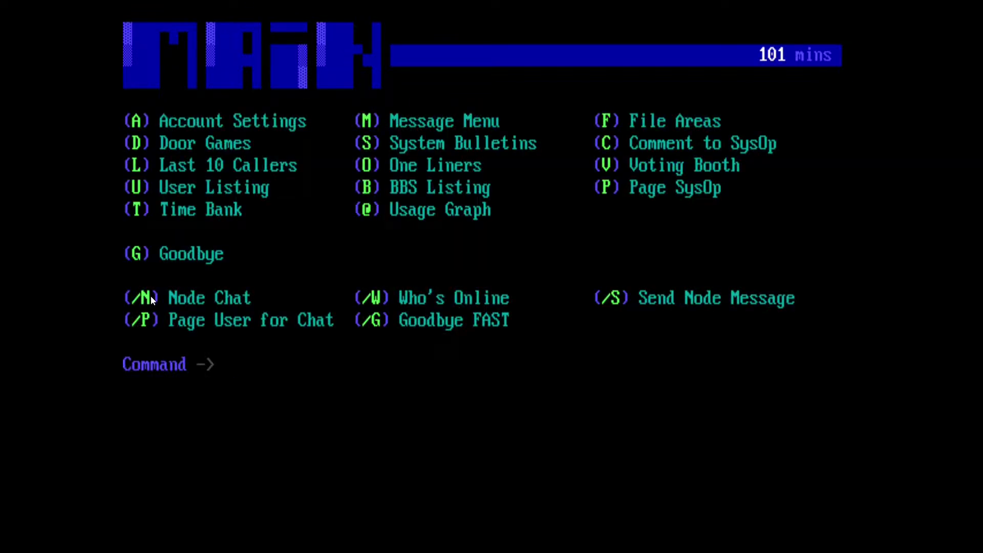
pyautogui.press('d')
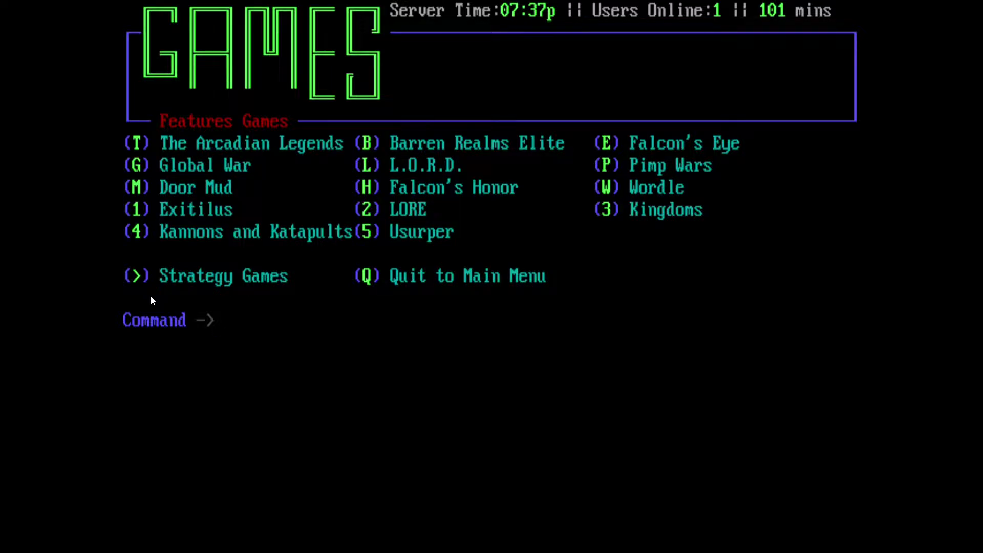
pyautogui.press('q')
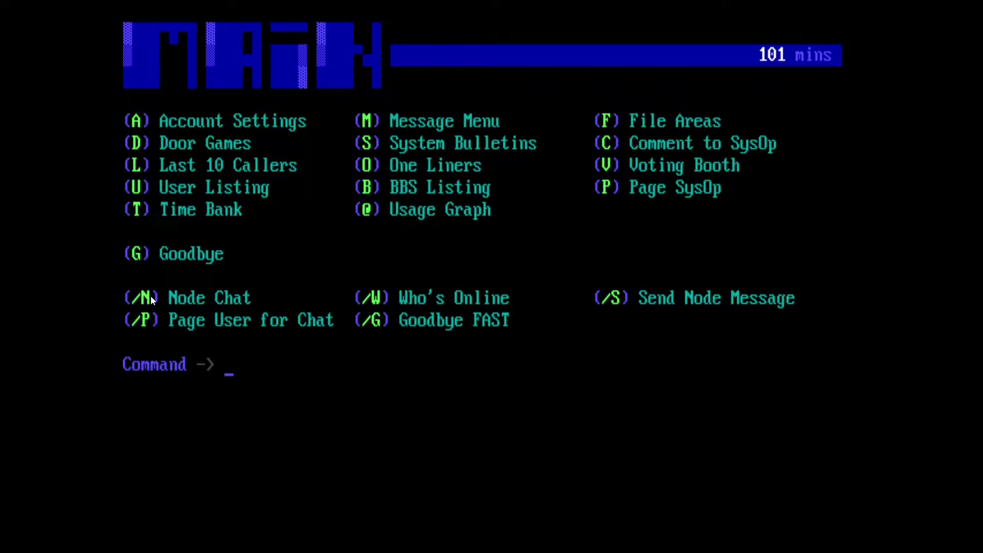